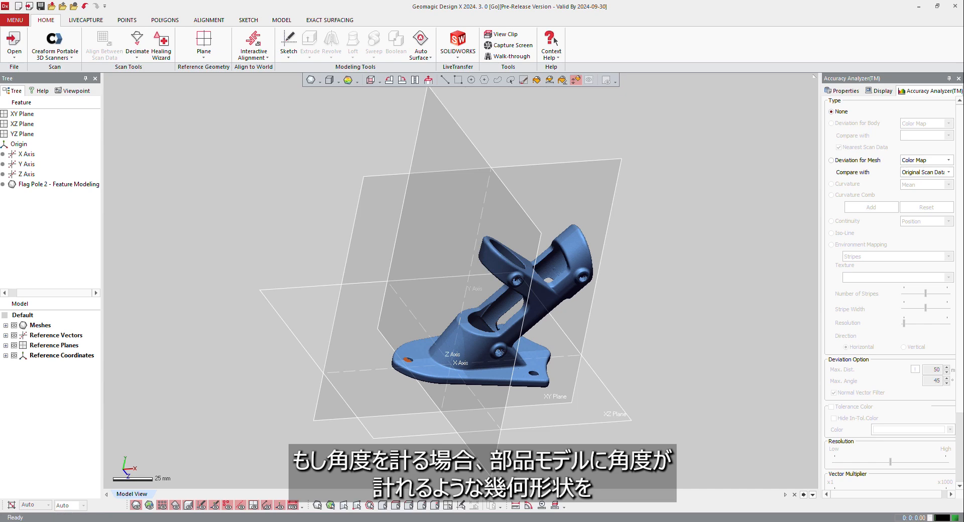
# Step: Create a reference vector with the Find Cylinder Axis method from the inner cylindrical mesh surface of the upper angled socket
pyautogui.moveTo(427, 317); pyautogui.dragTo(318, 298, button='right')
pyautogui.moveTo(535, 287); pyautogui.dragTo(500, 290, button='right')
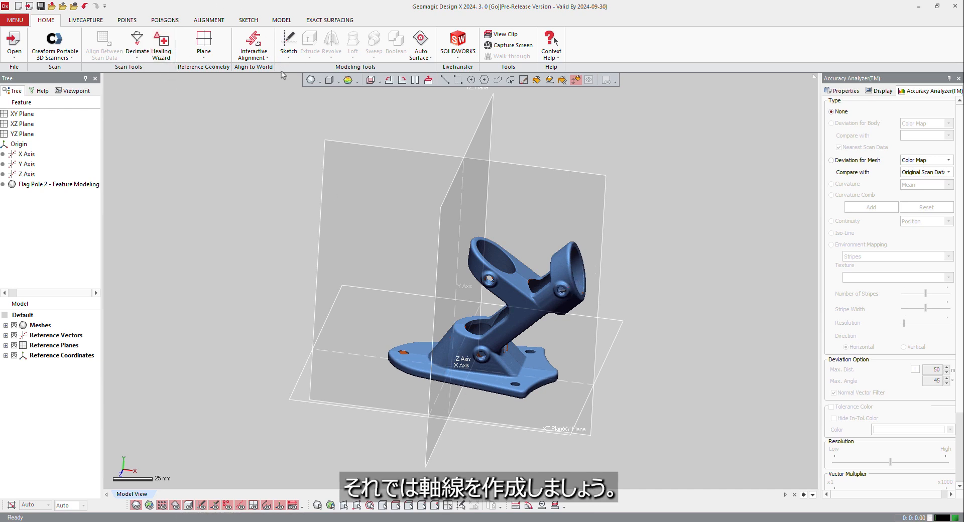
pyautogui.click(204, 54)
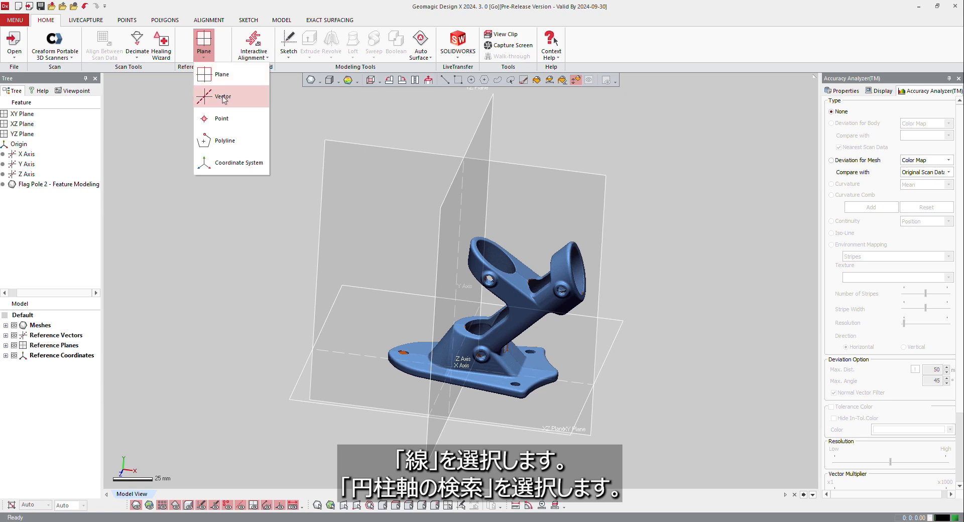
pyautogui.click(225, 96)
pyautogui.click(175, 131)
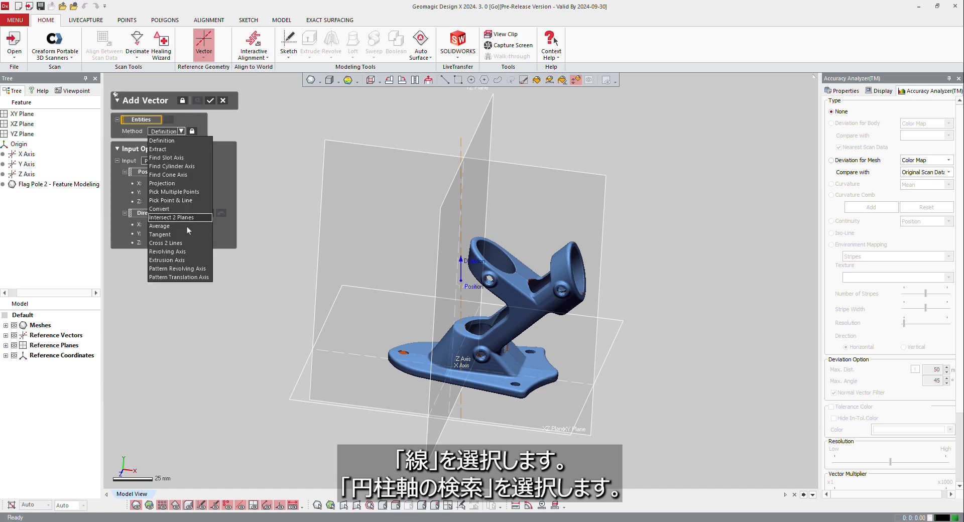
pyautogui.click(171, 166)
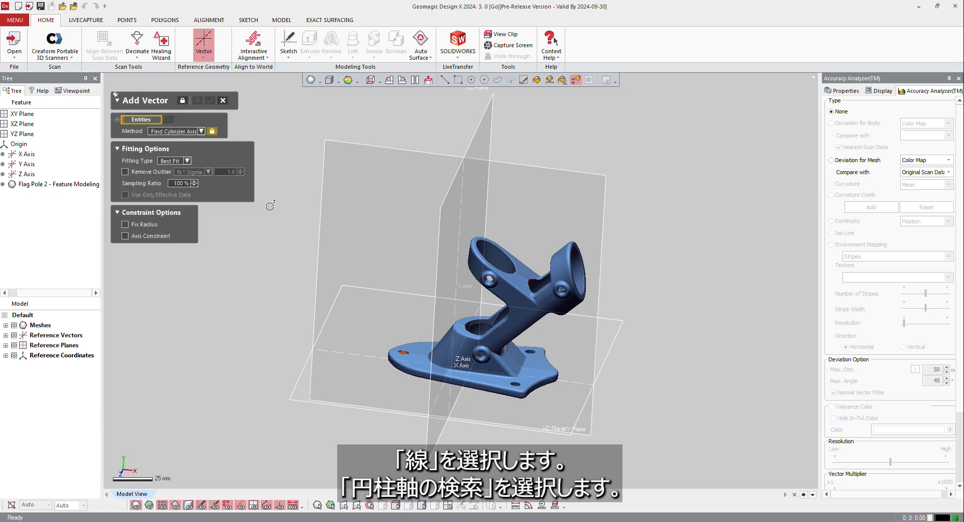
pyautogui.scroll(5, 574, 105)
pyautogui.moveTo(508, 253); pyautogui.dragTo(496, 307, button='right')
pyautogui.moveTo(485, 295); pyautogui.dragTo(487, 271)
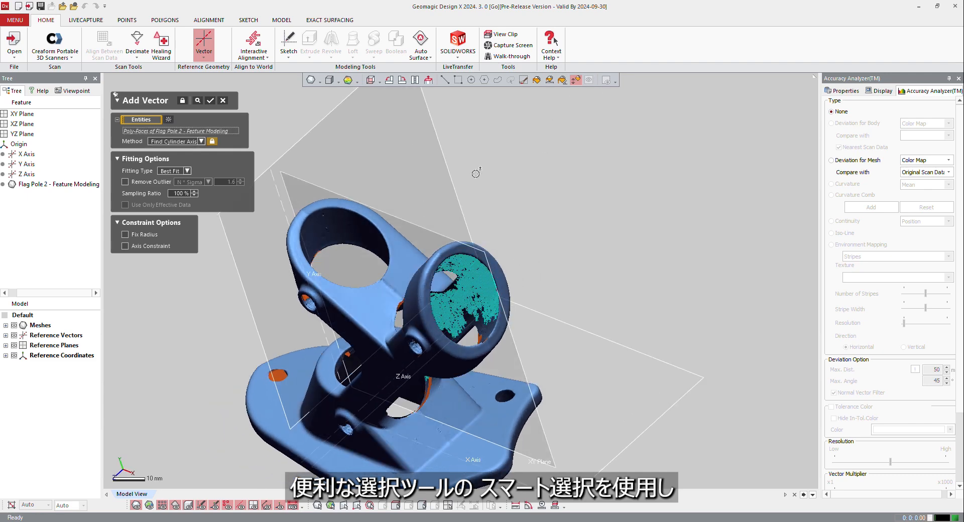
pyautogui.click(209, 102)
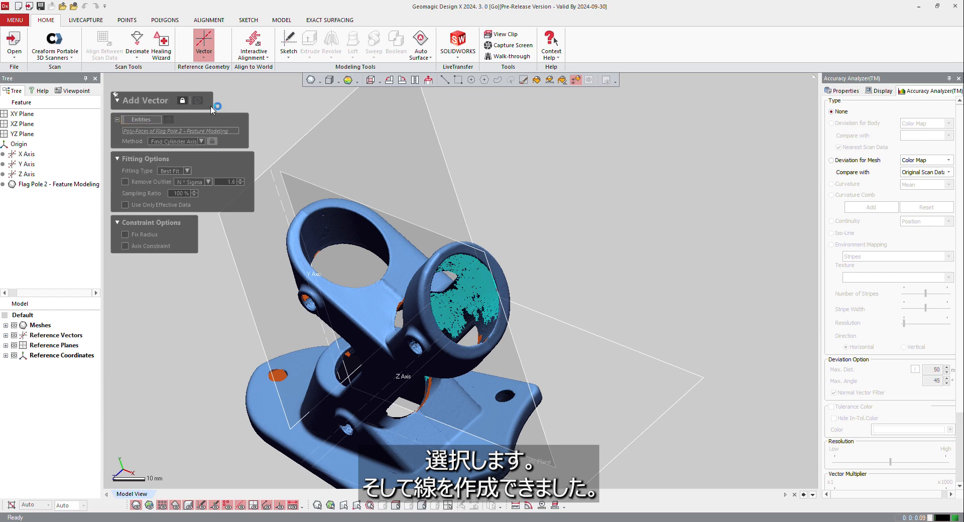
# Step: Extract a reference plane from both flat faces beside the tilted ring, and accept a second plane with the default Position & Normal definition
pyautogui.moveTo(497, 287); pyautogui.dragTo(614, 211, button='right')
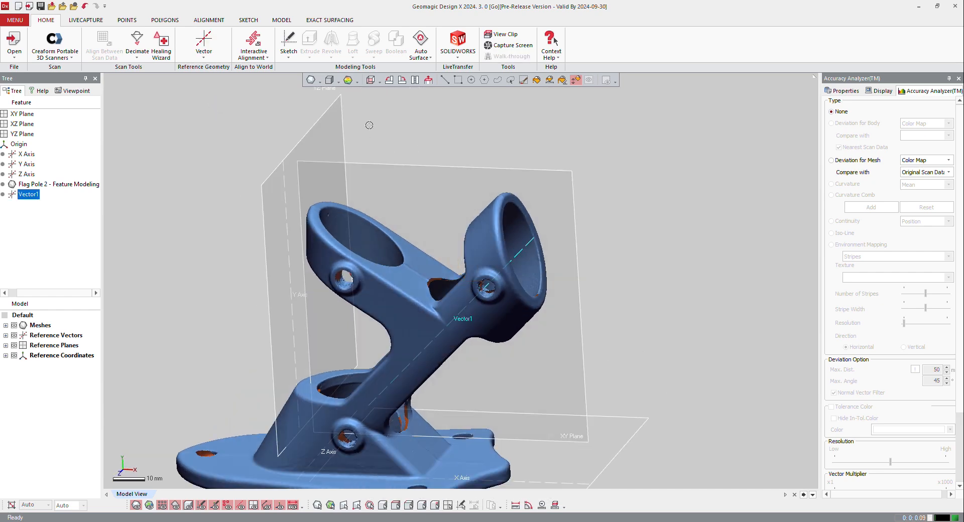
pyautogui.click(202, 58)
pyautogui.click(211, 76)
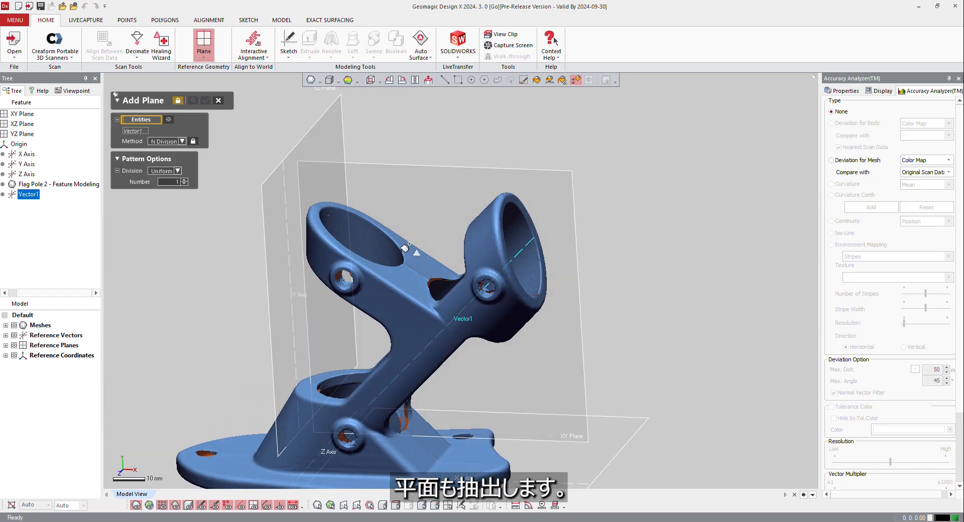
pyautogui.click(424, 240)
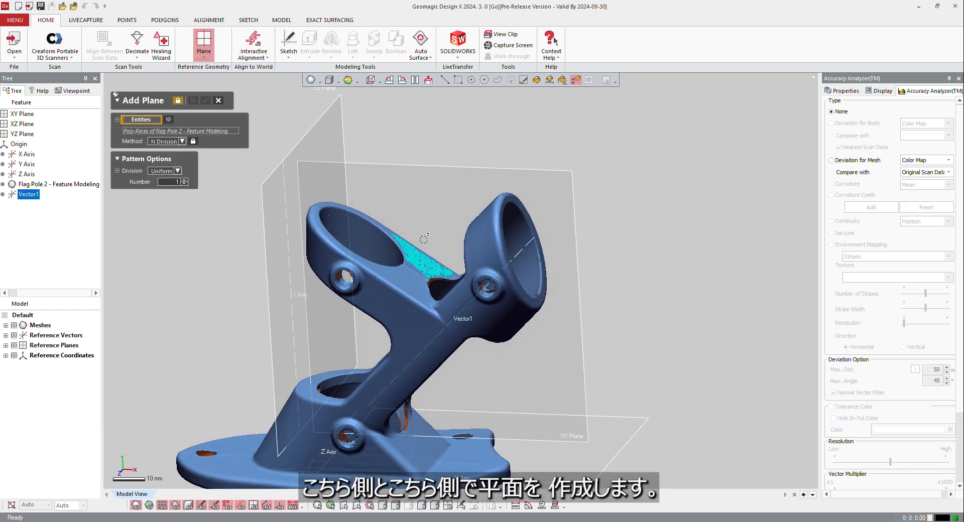
pyautogui.click(404, 283)
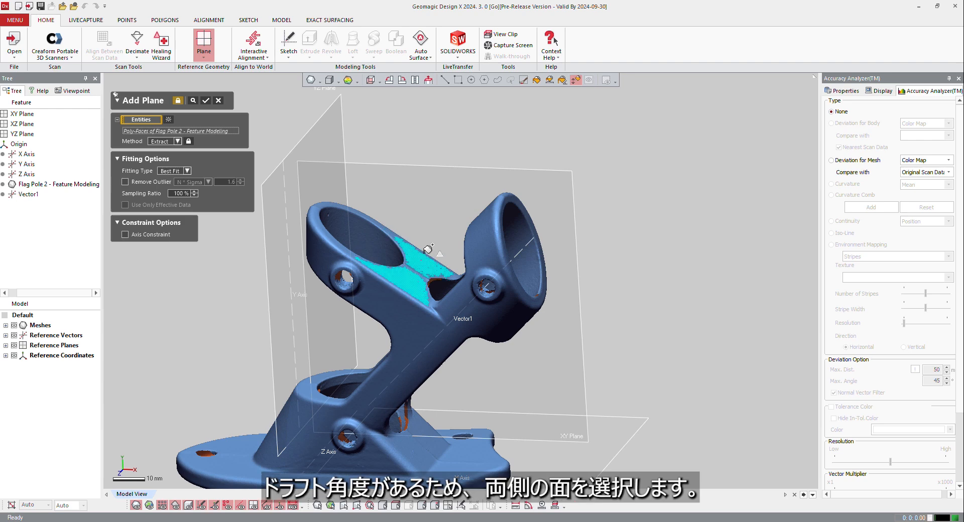
pyautogui.click(206, 100)
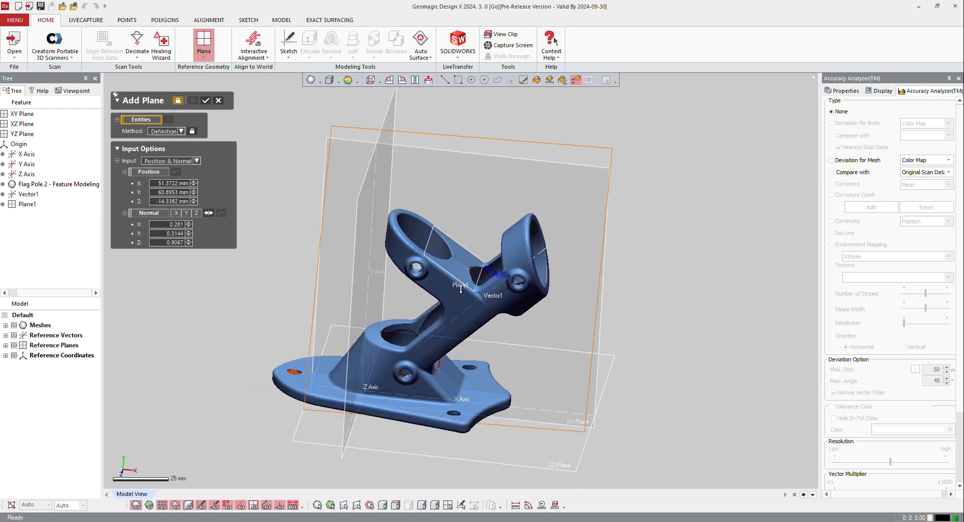
pyautogui.scroll(5, 409, 351)
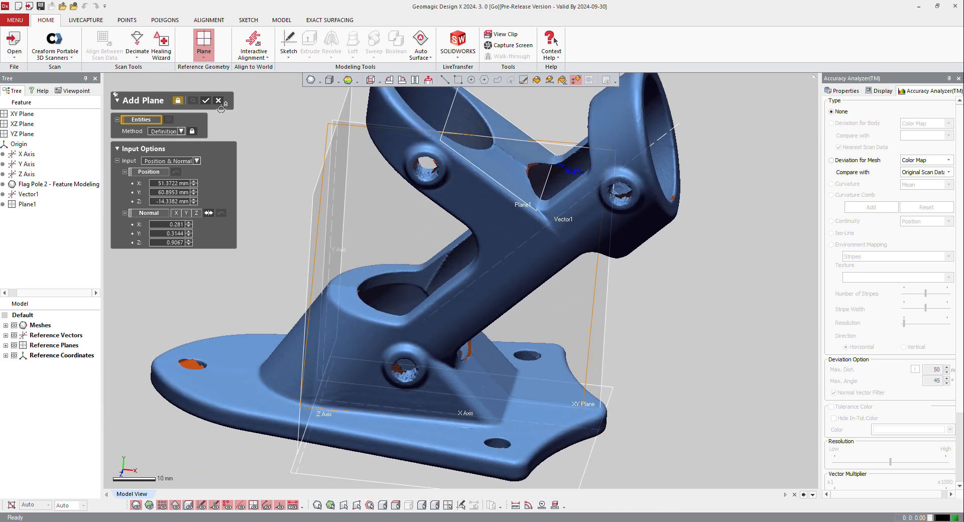
pyautogui.click(206, 100)
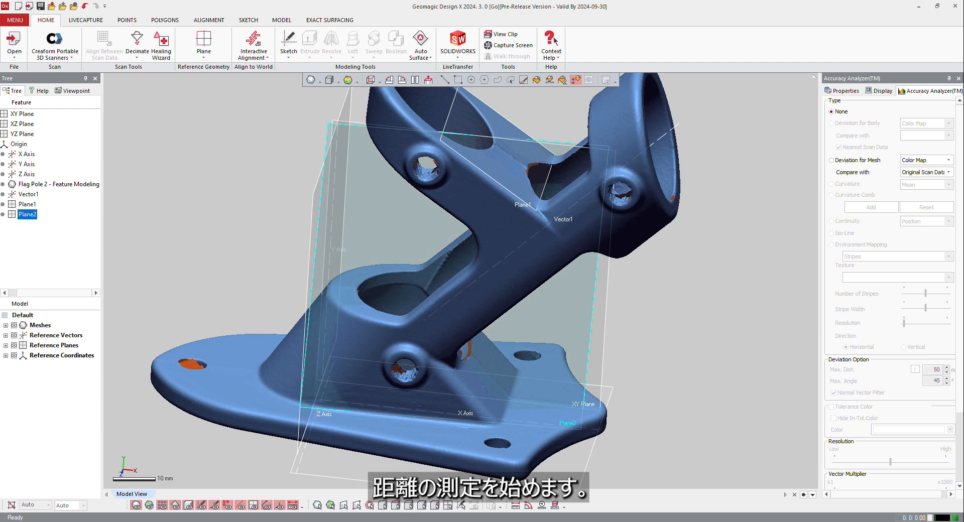
# Step: Measure the linear distance from the XZ Plane to the rim of the base socket with Y Axis Align, and expand the Measurements group
pyautogui.click(516, 505)
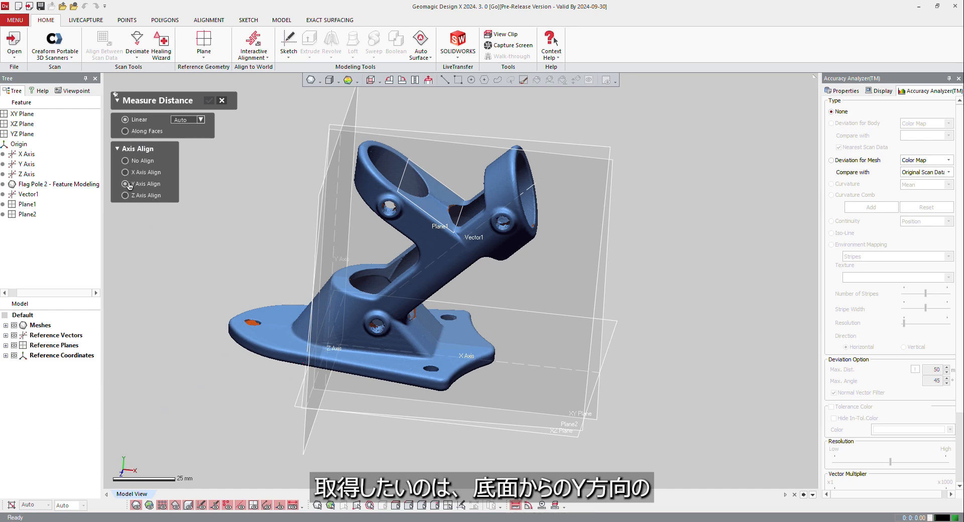
pyautogui.moveTo(477, 329); pyautogui.dragTo(391, 322, button='right')
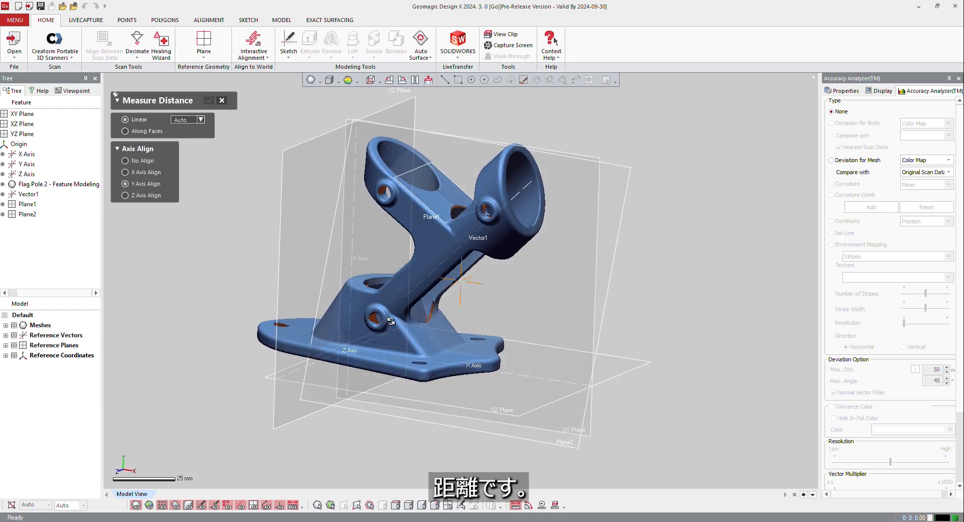
pyautogui.click(290, 384)
pyautogui.click(356, 284)
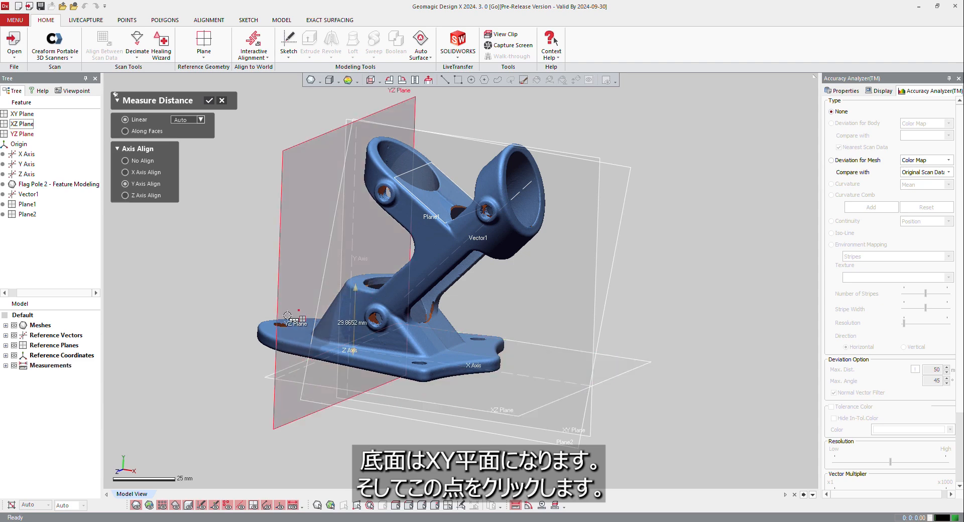
pyautogui.click(209, 100)
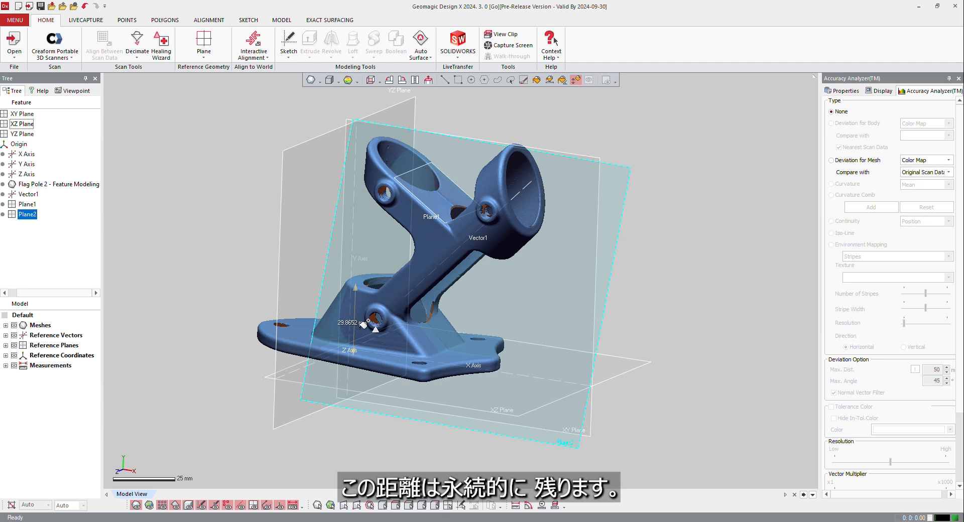
pyautogui.click(6, 366)
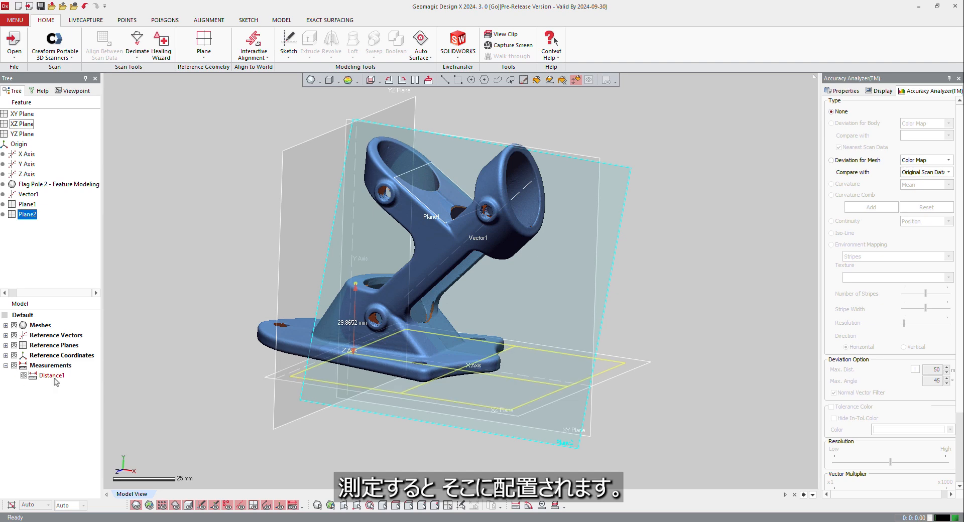
# Step: Measure the angle between the XZ Plane and the reference plane extracted from the tilted ring's faces
pyautogui.moveTo(305, 208); pyautogui.dragTo(380, 216, button='right')
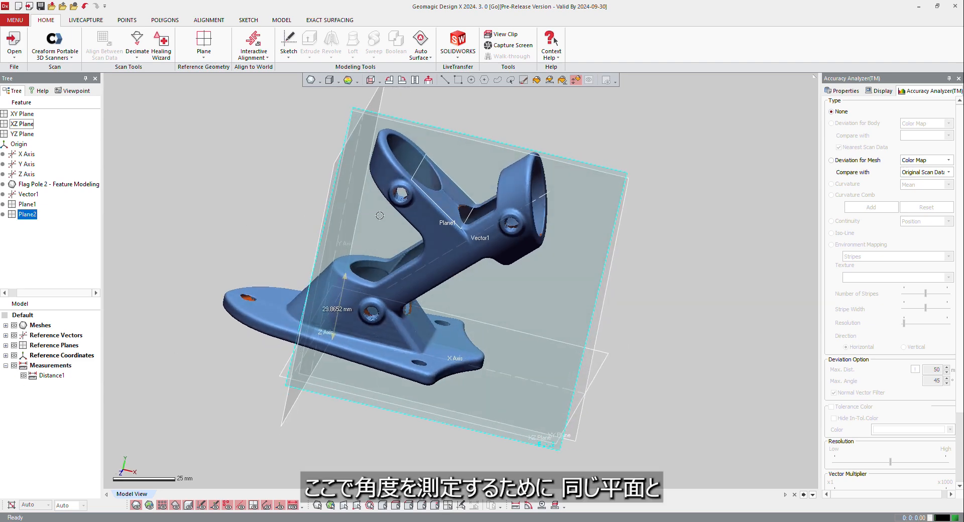
pyautogui.click(529, 506)
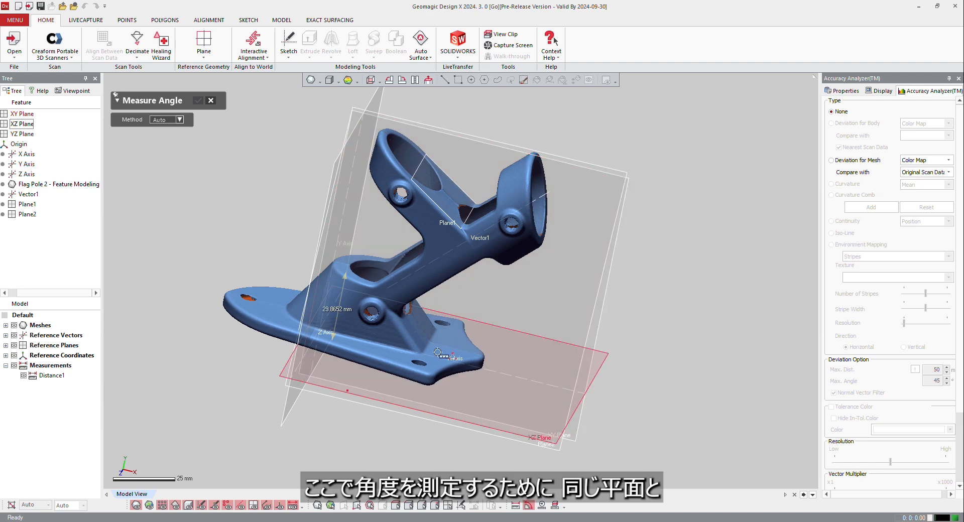
pyautogui.moveTo(344, 383); pyautogui.dragTo(307, 374, button='right')
pyautogui.click(271, 334)
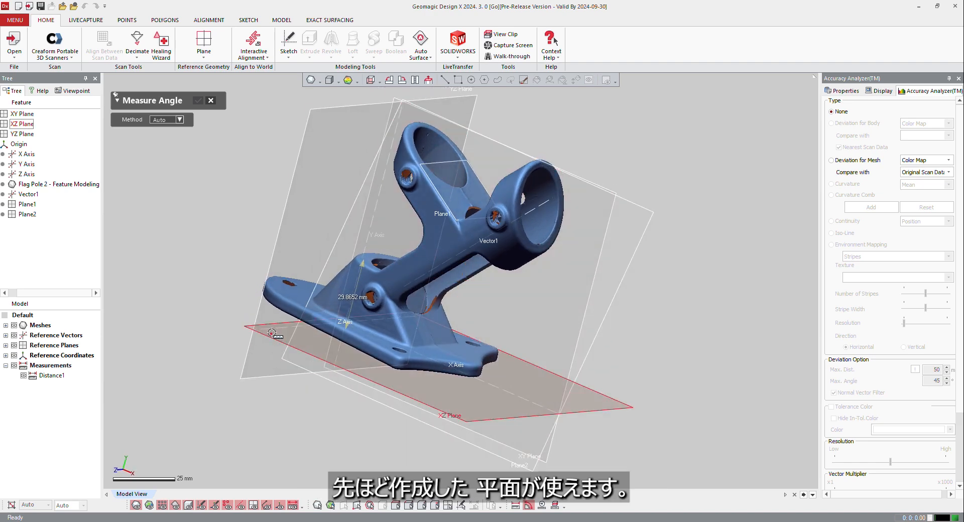
pyautogui.click(395, 159)
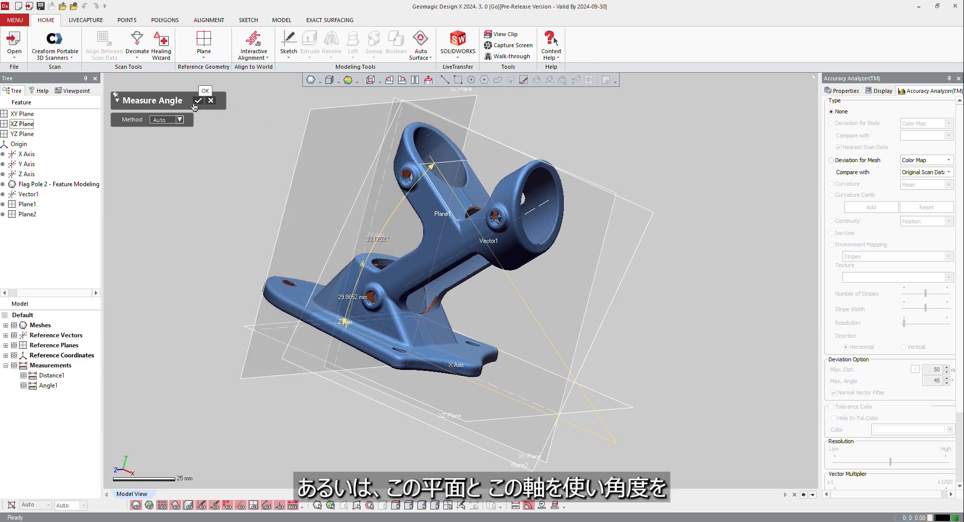
# Step: Measure the angle between the XZ Plane and the angled socket's axis vector, and finish measuring angles
pyautogui.click(271, 334)
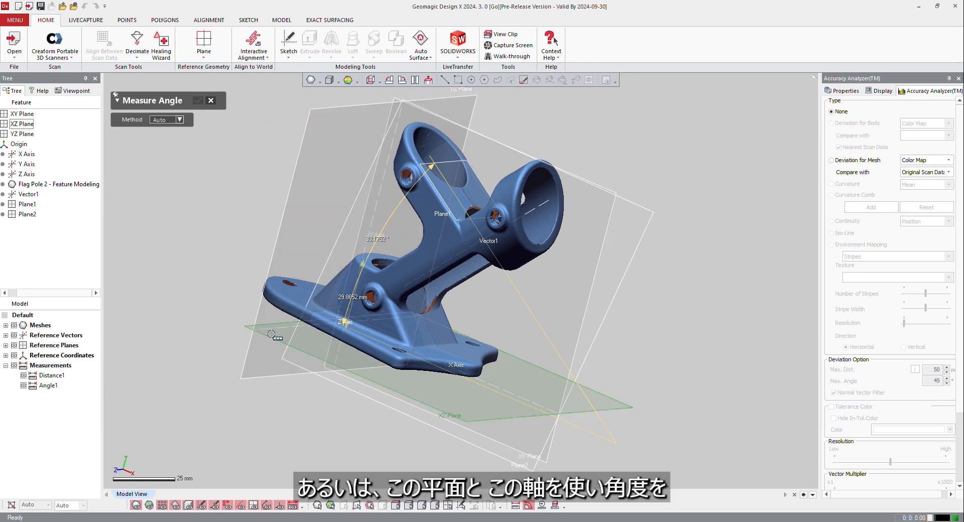
pyautogui.click(582, 342)
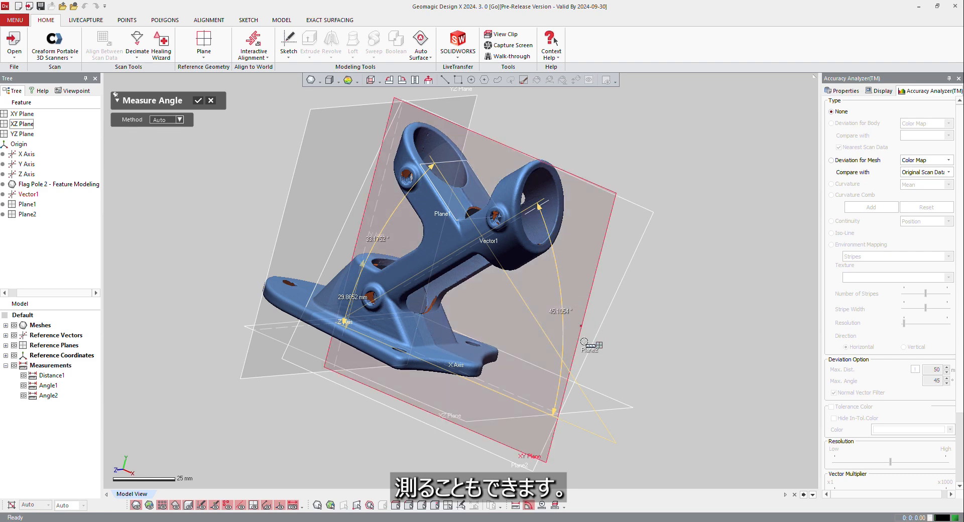
pyautogui.click(198, 100)
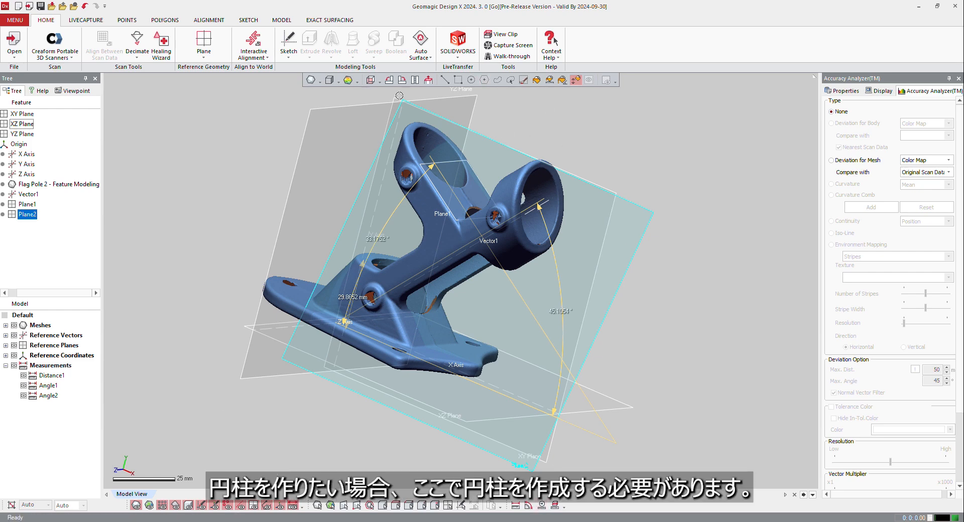
# Step: Start a section measurement, hide the reference planes, and set the Flag Pole 2 mesh as the target entity
pyautogui.moveTo(354, 257); pyautogui.dragTo(392, 439, button='right')
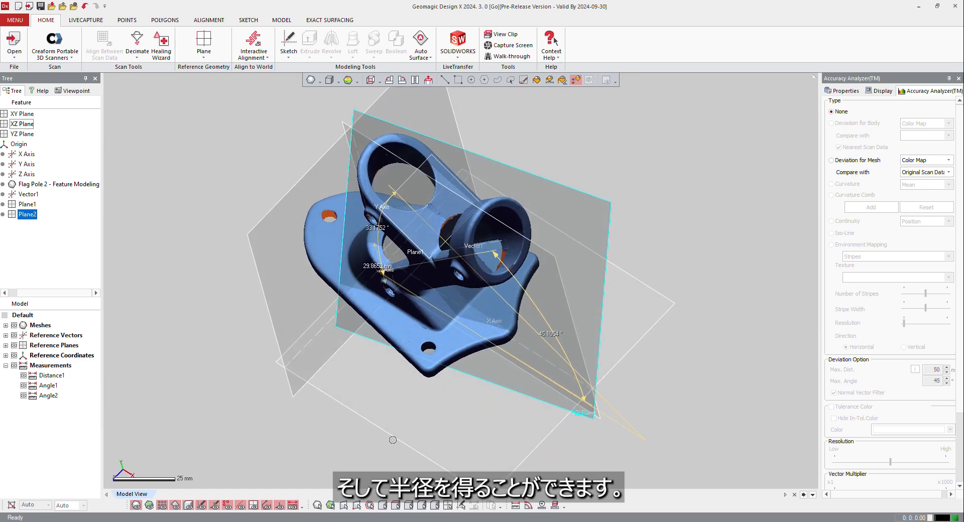
pyautogui.click(554, 505)
pyautogui.moveTo(634, 359); pyautogui.dragTo(266, 336, button='right')
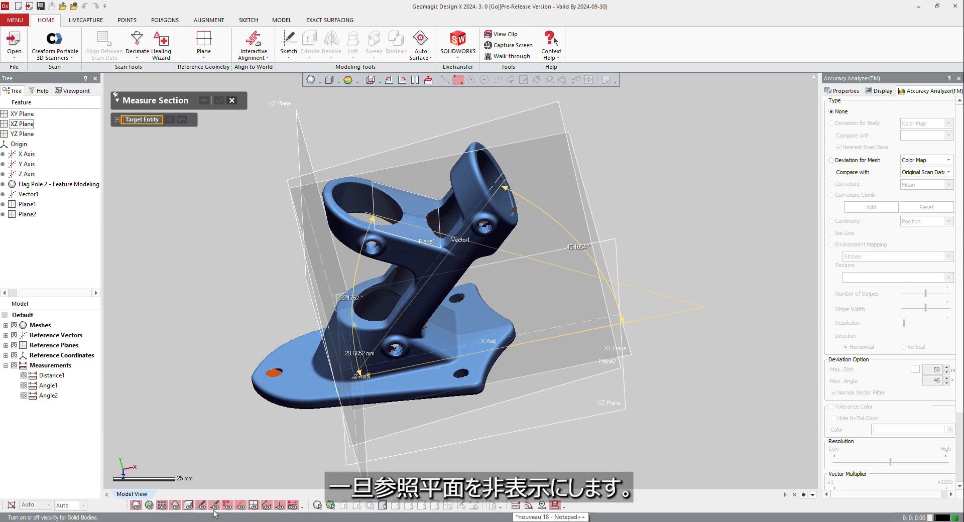
pyautogui.click(253, 505)
pyautogui.moveTo(332, 232); pyautogui.dragTo(184, 128, button='right')
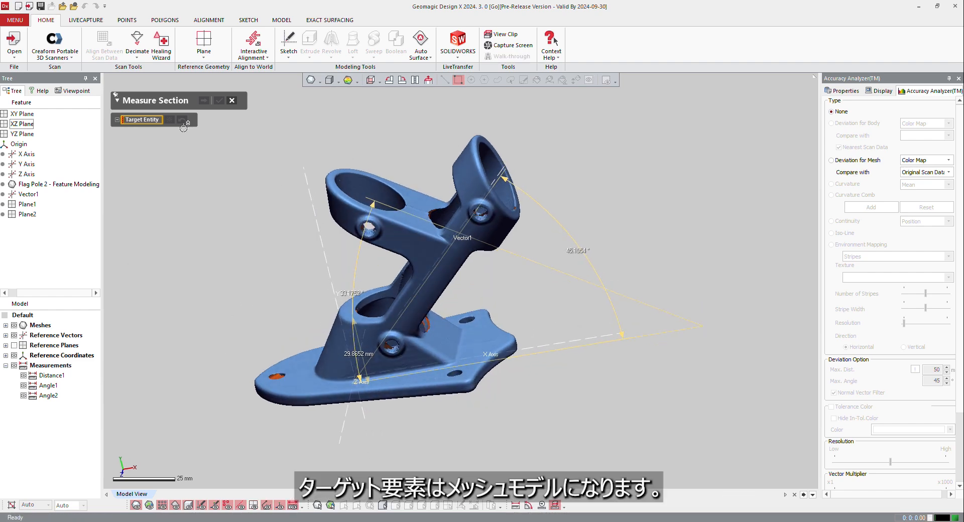
pyautogui.click(328, 206)
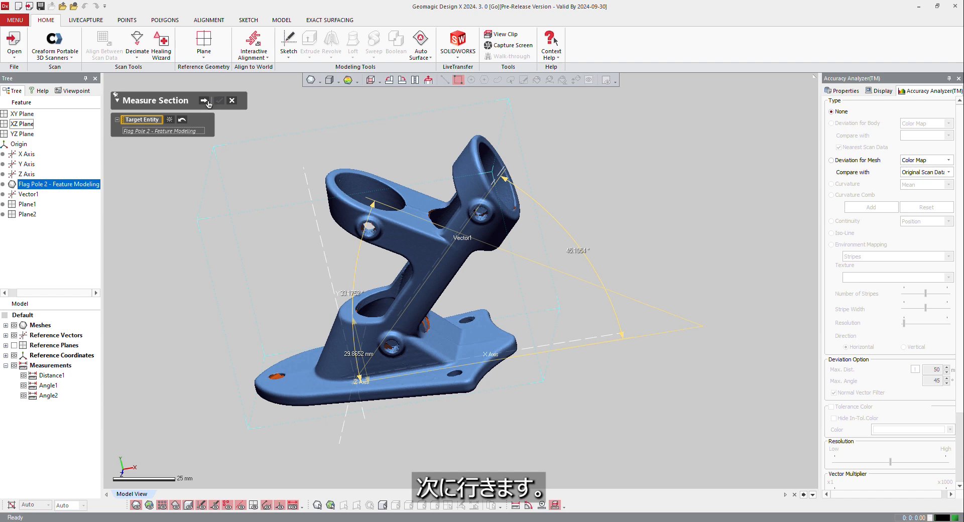
pyautogui.click(206, 101)
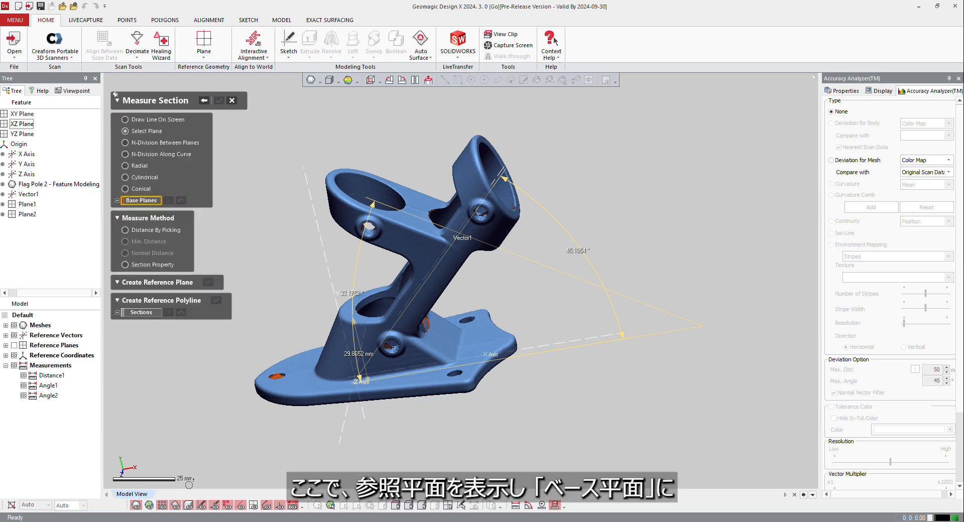
# Step: Show the reference planes and set Plane1 on the tilted ring as the section's base plane, offset slightly into the ring
pyautogui.click(254, 506)
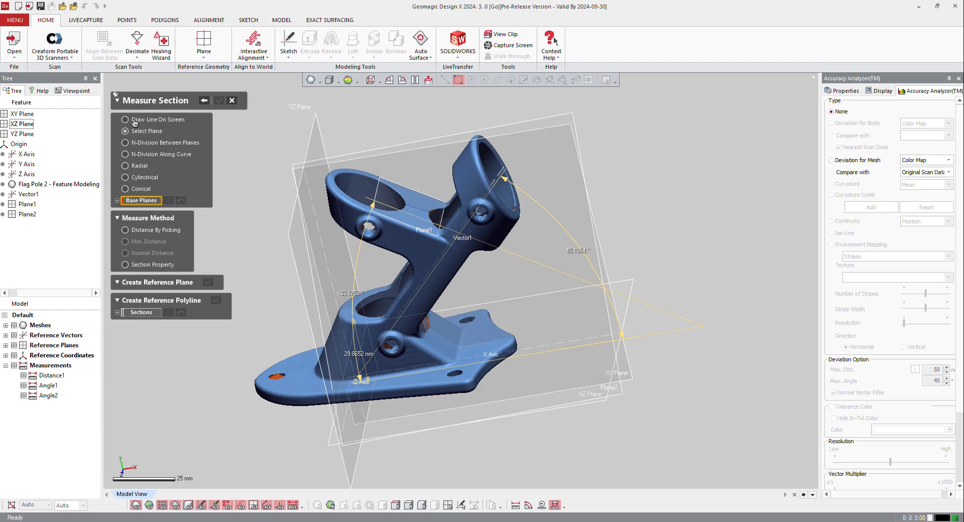
pyautogui.scroll(5, 381, 210)
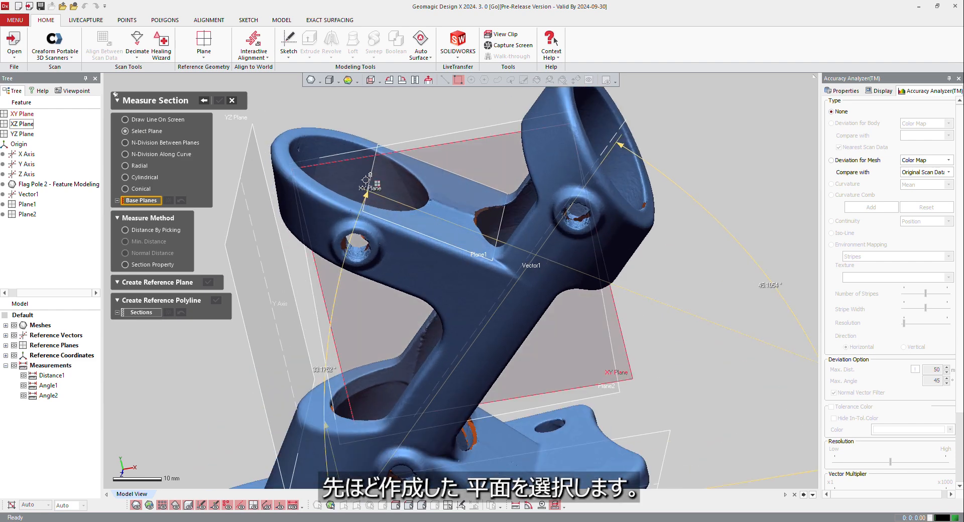
pyautogui.click(373, 172)
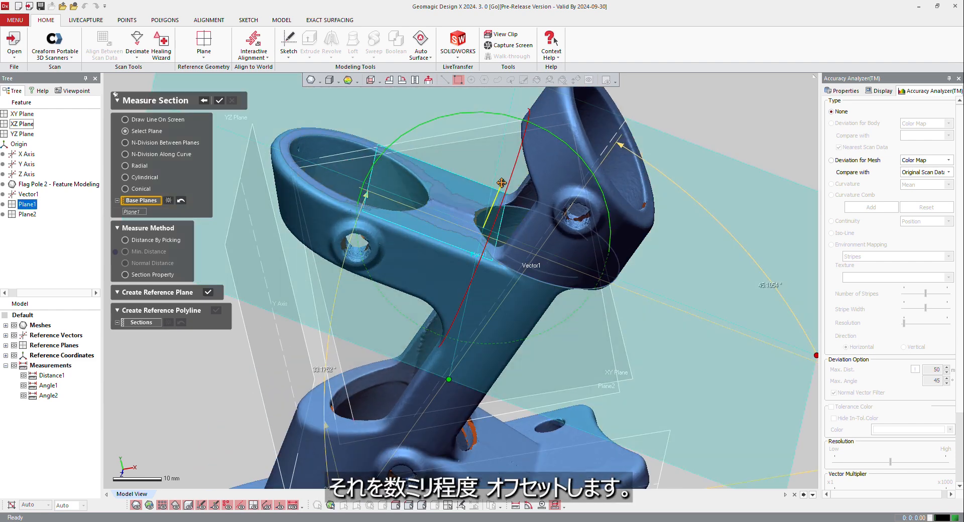
pyautogui.moveTo(491, 204); pyautogui.dragTo(488, 210)
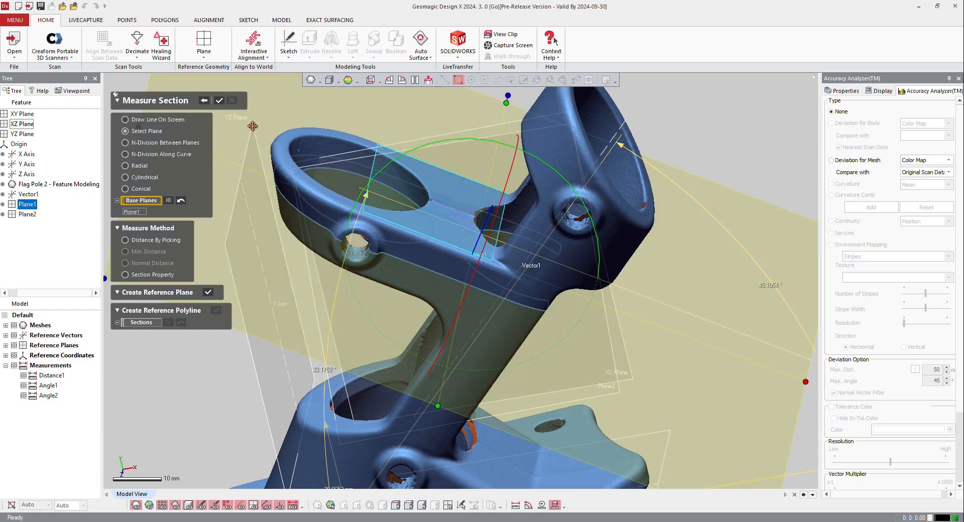
# Step: Measure a distance by picking on the ring's section curve, hide the mesh, and finish the section measurement
pyautogui.click(126, 240)
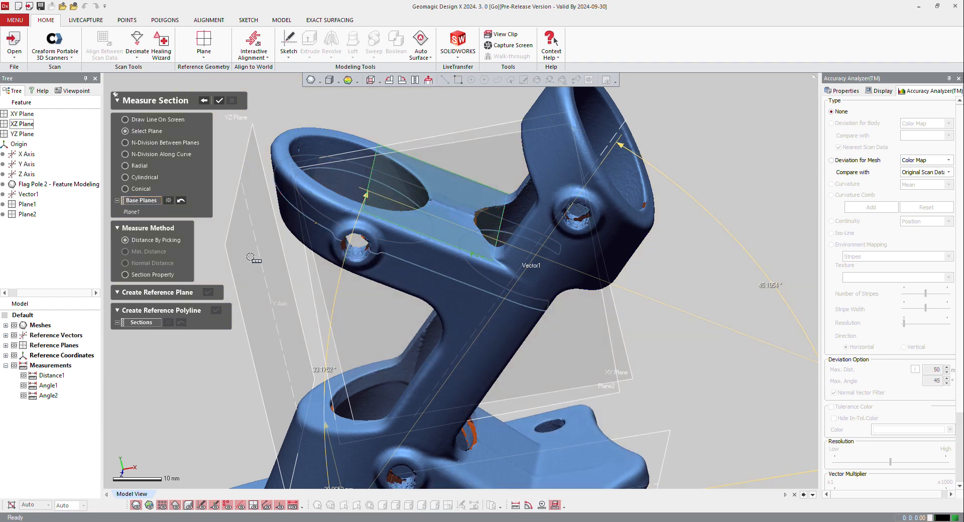
pyautogui.click(351, 239)
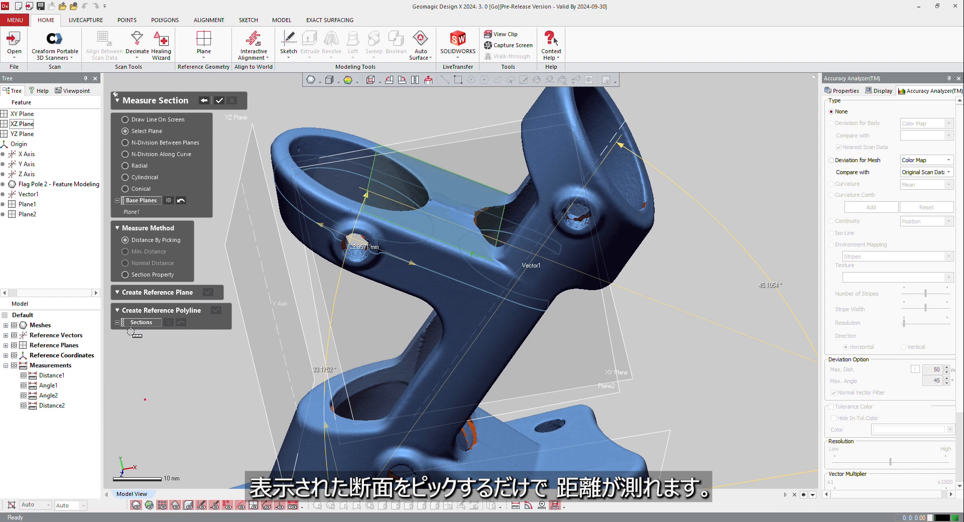
pyautogui.click(136, 505)
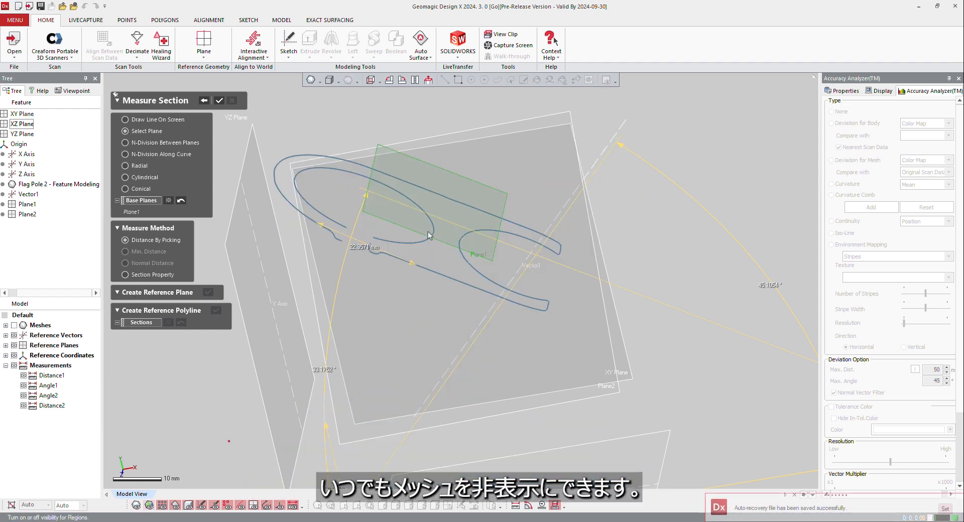
pyautogui.moveTo(496, 288); pyautogui.dragTo(500, 319, button='right')
pyautogui.scroll(3, 425, 247)
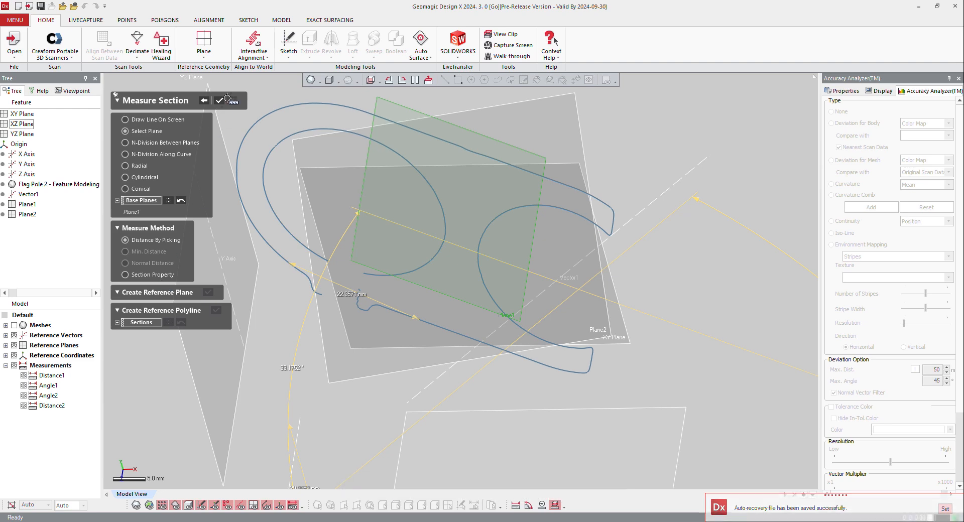
pyautogui.click(219, 101)
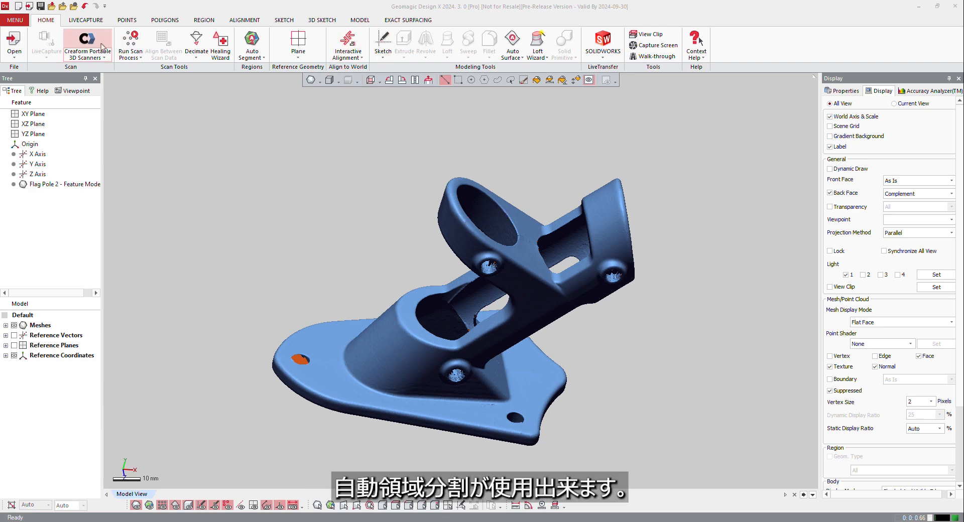
# Step: Auto Segment the Flag Pole 2 mesh with sensitivity 30 and display the regions by geometry type
pyautogui.click(252, 40)
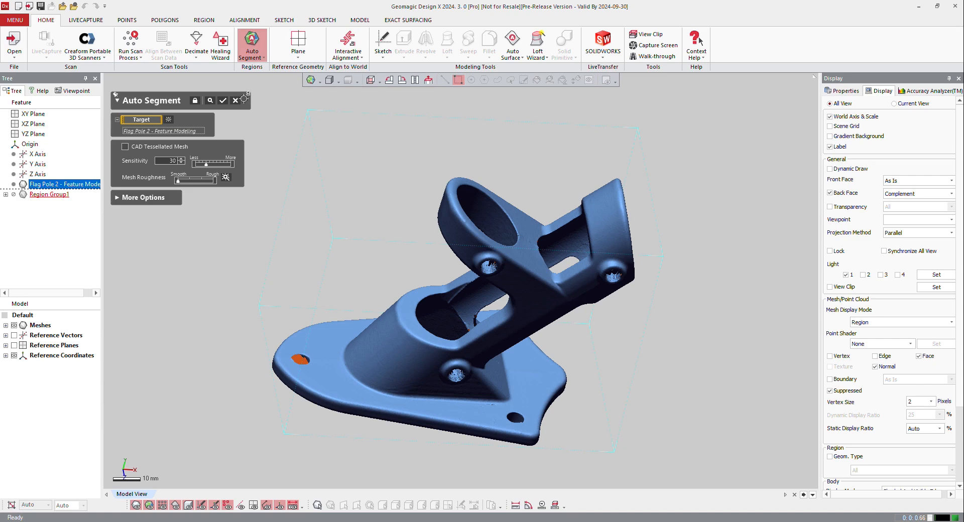
pyautogui.click(223, 104)
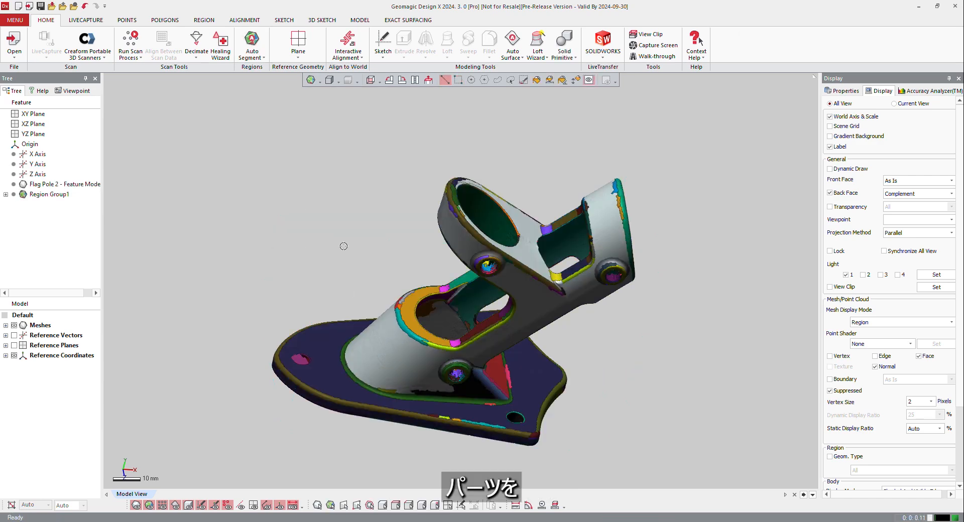
pyautogui.click(320, 82)
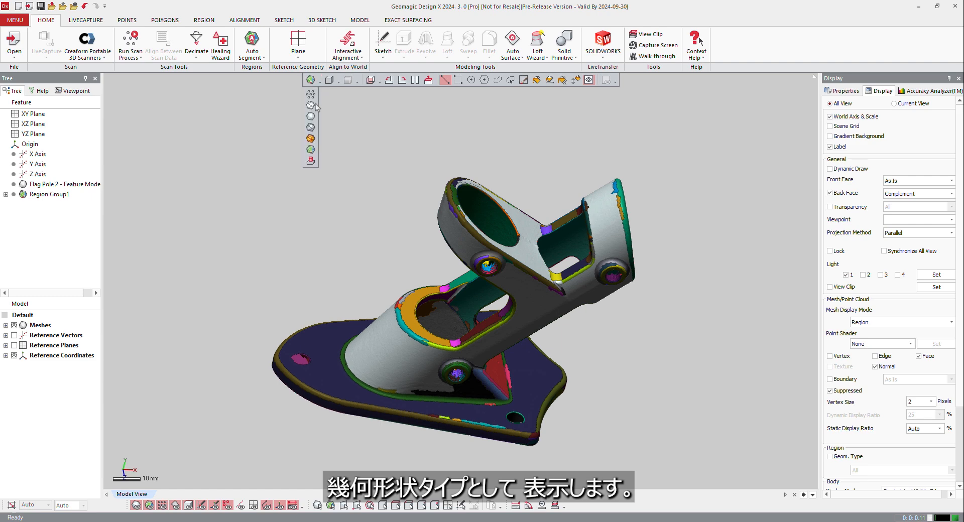
pyautogui.click(310, 161)
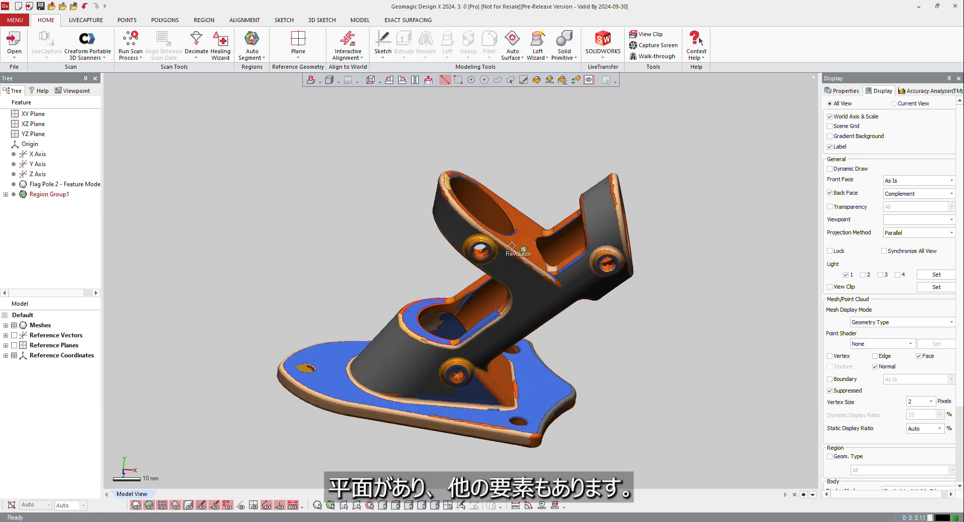
# Step: Shrink the cylinder-classified region on the tilted ring's upper face so that it is classified as a plane
pyautogui.scroll(10, 524, 229)
pyautogui.scroll(-10, 496, 243)
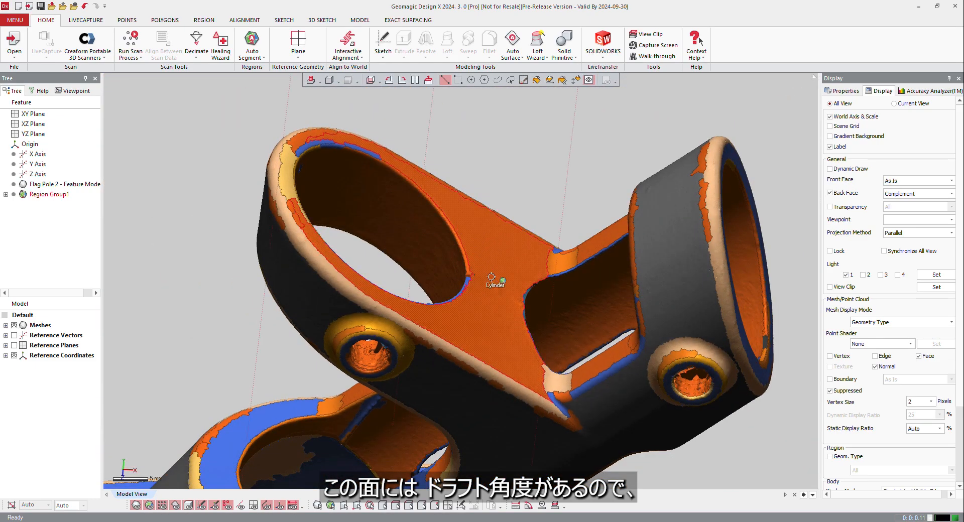
pyautogui.click(490, 246)
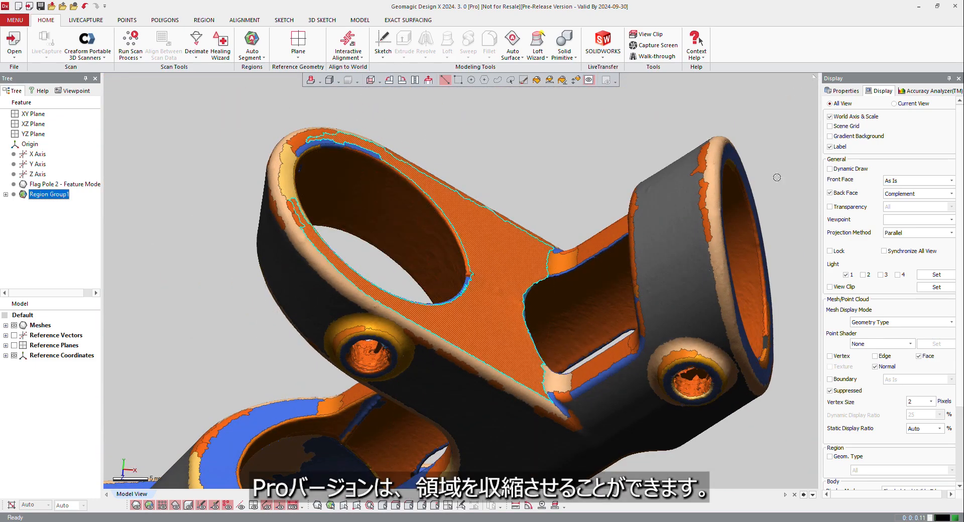
pyautogui.click(284, 20)
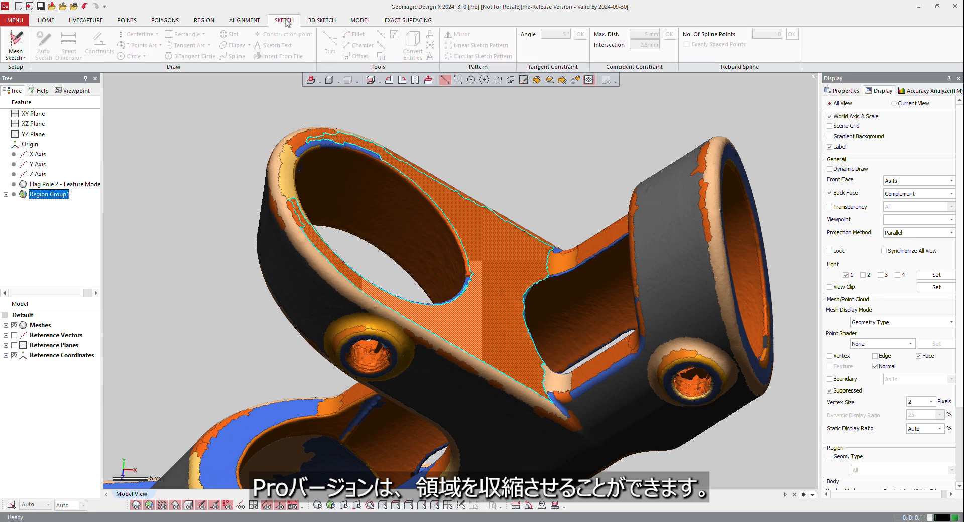
pyautogui.click(201, 21)
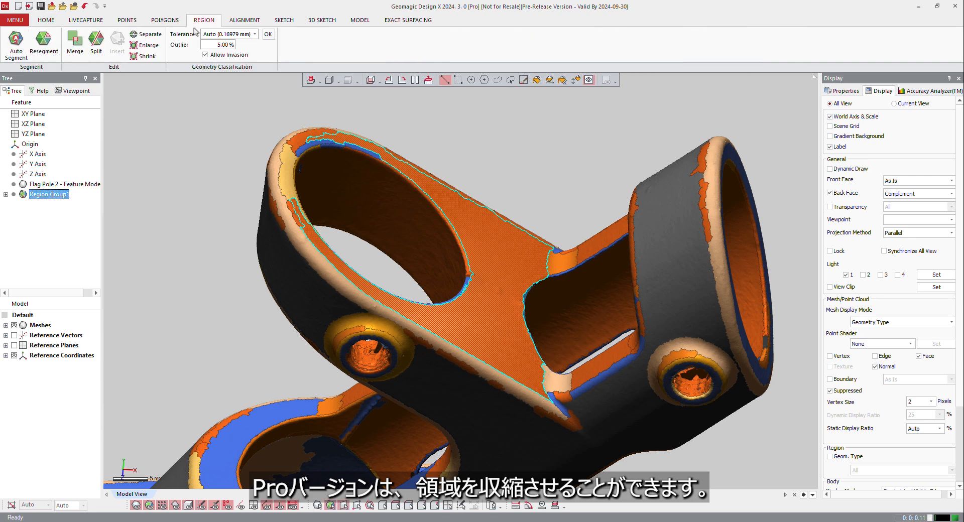
pyautogui.click(150, 58)
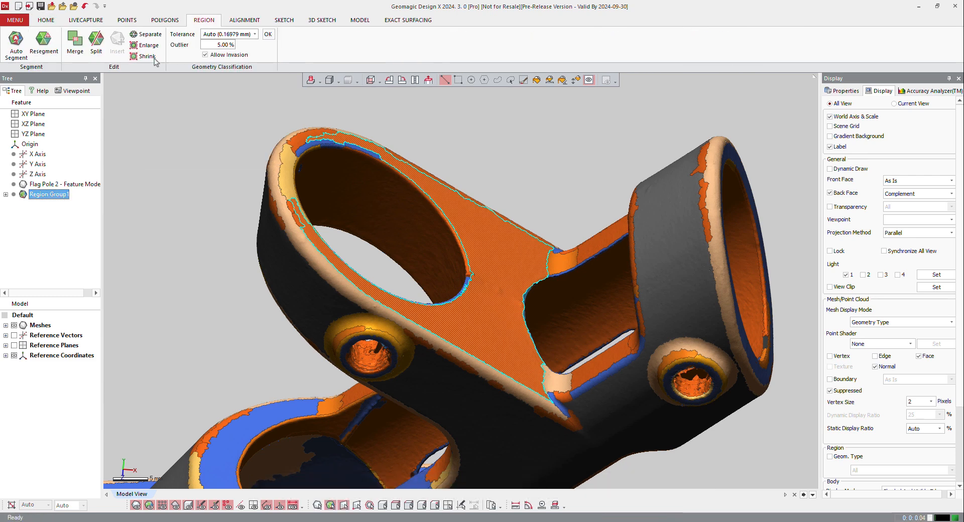
pyautogui.click(154, 58)
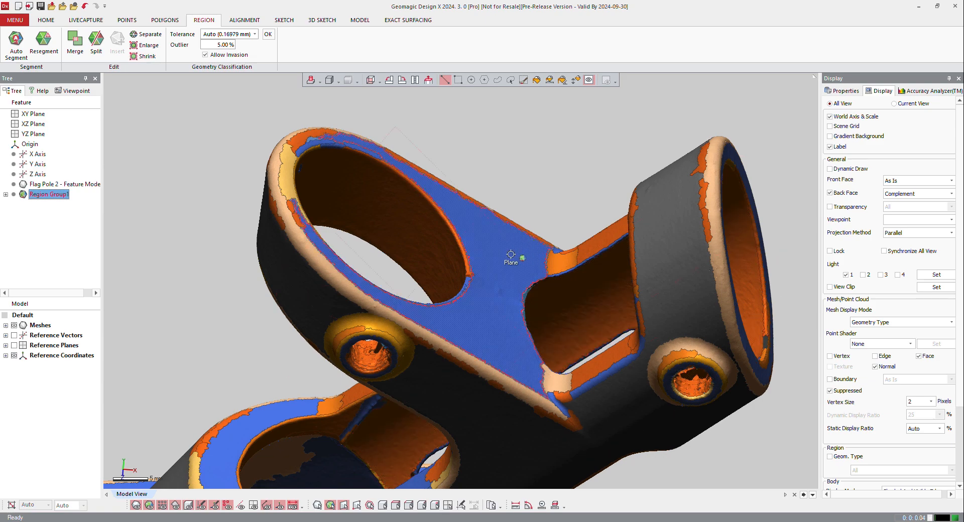
pyautogui.click(244, 218)
# Step: Measure the linear distance between the underside and upper face of the base plate with Y Axis Align
pyautogui.scroll(-5, 374, 206)
pyautogui.moveTo(625, 249); pyautogui.dragTo(409, 323, button='right')
pyautogui.moveTo(519, 279); pyautogui.dragTo(451, 310, button='right')
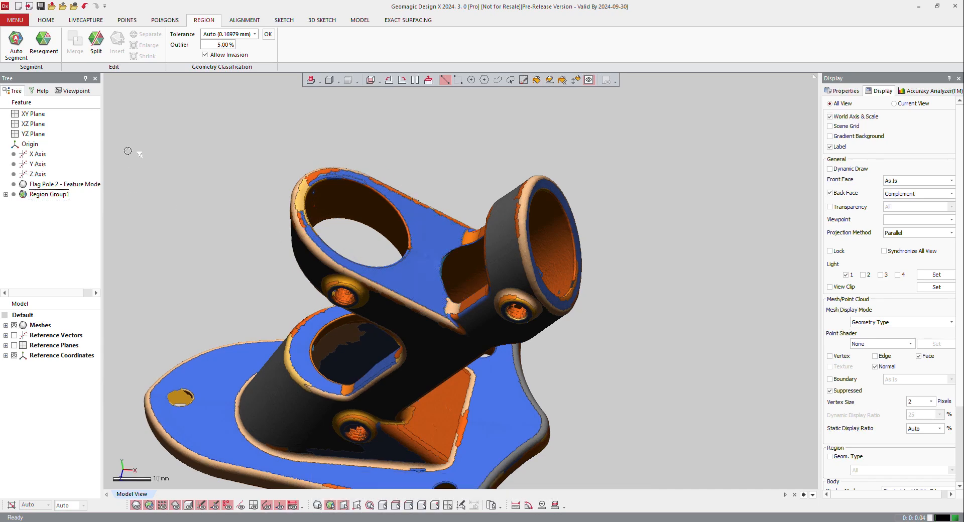
pyautogui.click(515, 506)
pyautogui.scroll(-3, 474, 327)
pyautogui.moveTo(473, 326); pyautogui.dragTo(394, 216, button='right')
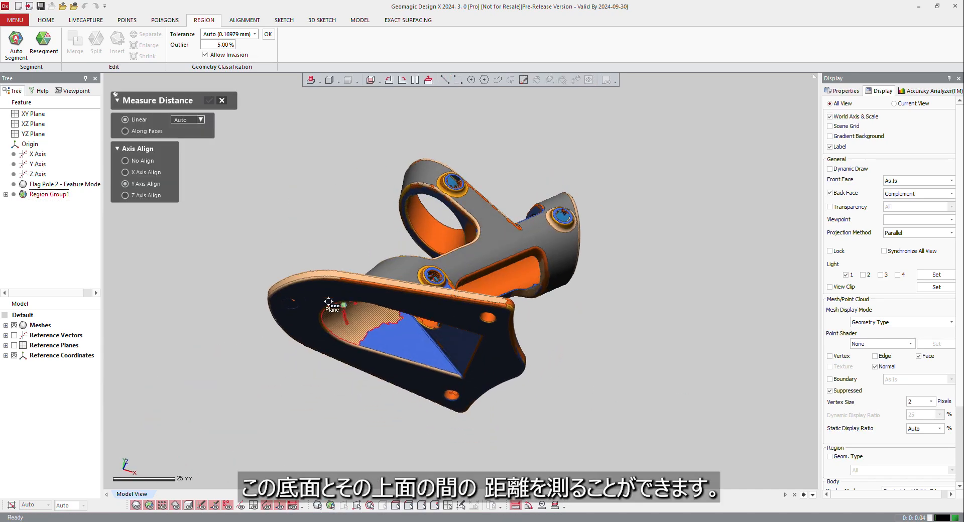
pyautogui.click(319, 301)
pyautogui.moveTo(397, 272); pyautogui.dragTo(373, 442, button='right')
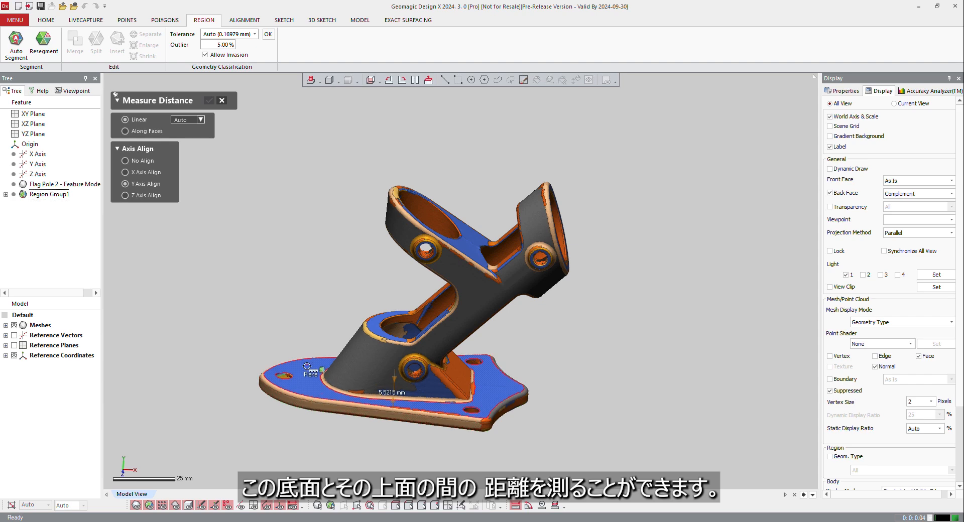
pyautogui.click(315, 377)
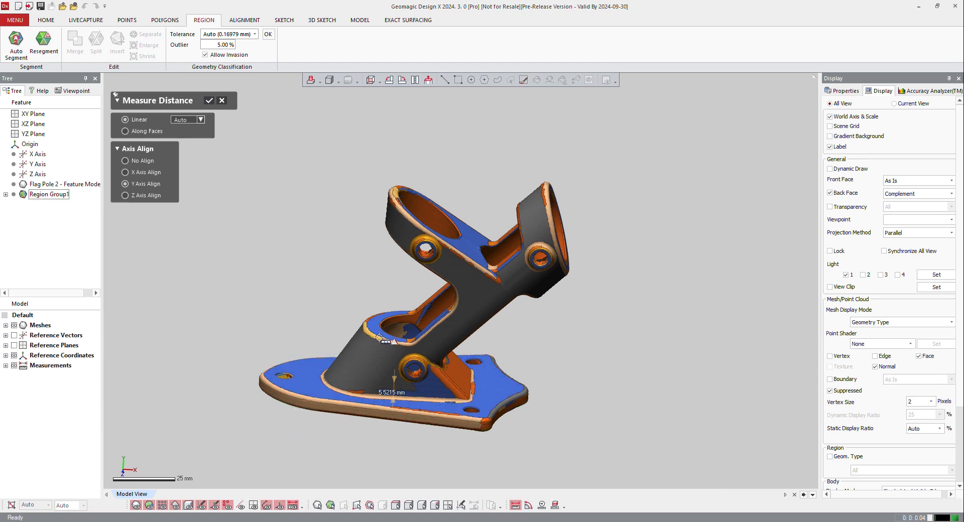
# Step: Examine the linear distance methods with No Align set, keep Auto, and leave distance measuring without saving
pyautogui.click(387, 322)
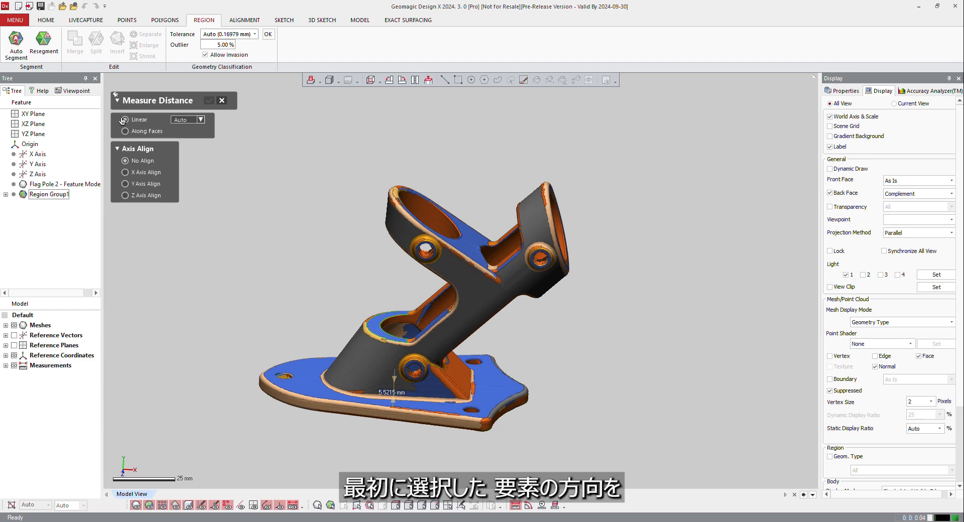
pyautogui.click(183, 120)
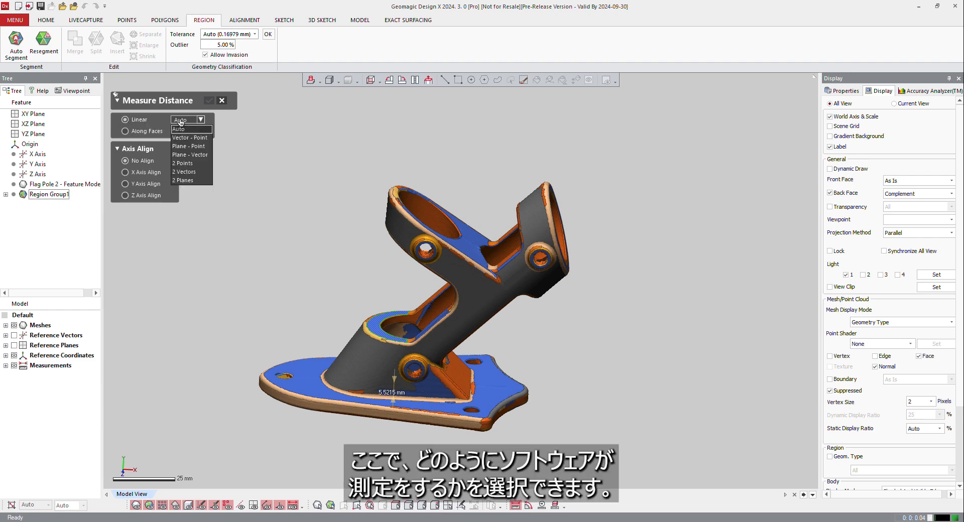
pyautogui.click(181, 123)
pyautogui.click(219, 104)
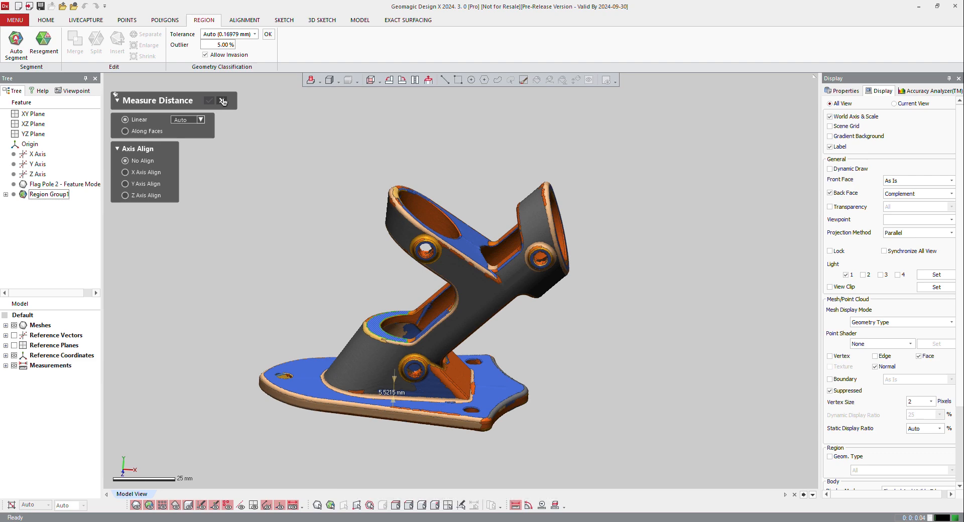
pyautogui.click(463, 283)
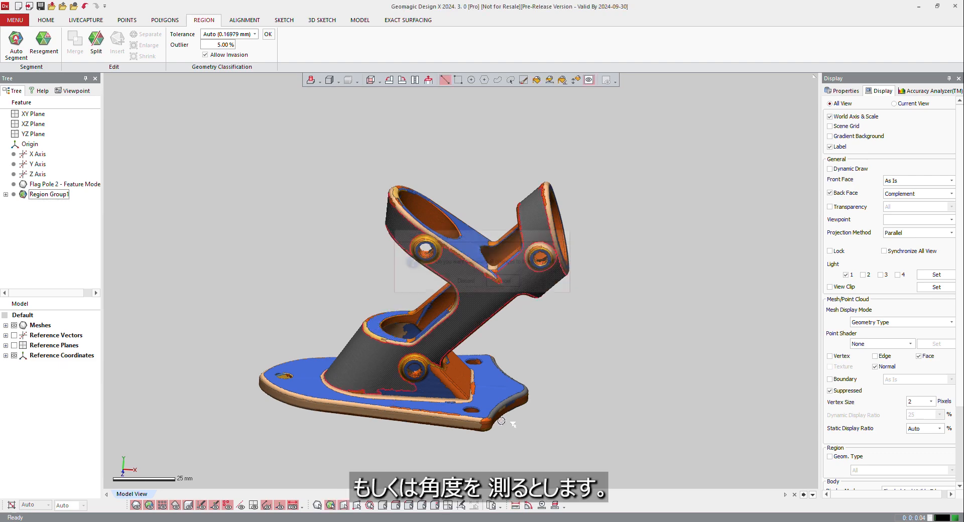
# Step: Measure the angle between the base plate's upper face region and the tilted ring's flat face region
pyautogui.click(528, 506)
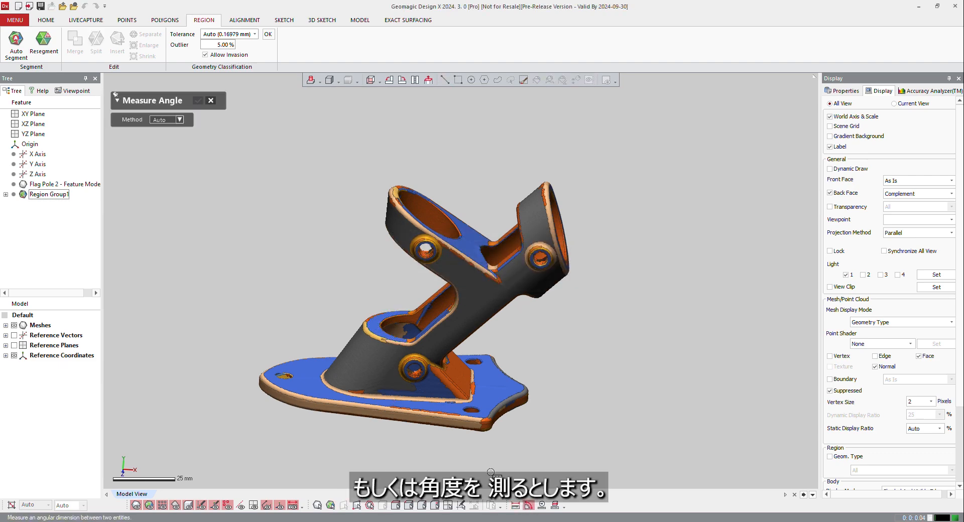
pyautogui.click(301, 374)
pyautogui.click(463, 236)
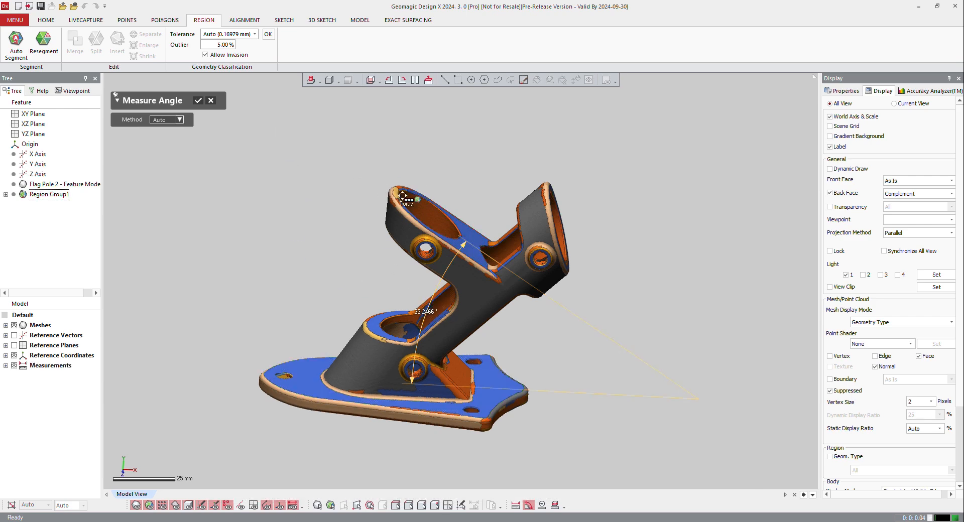
# Step: Measure the angle between the tilted ring's flat face and the angled socket's opening, and finish measuring angles
pyautogui.moveTo(567, 234); pyautogui.dragTo(441, 234, button='right')
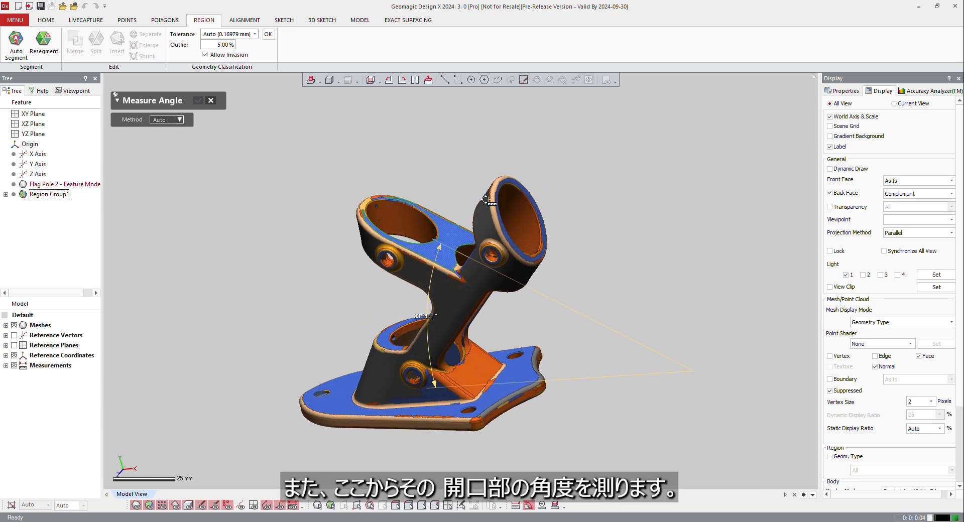
pyautogui.click(521, 187)
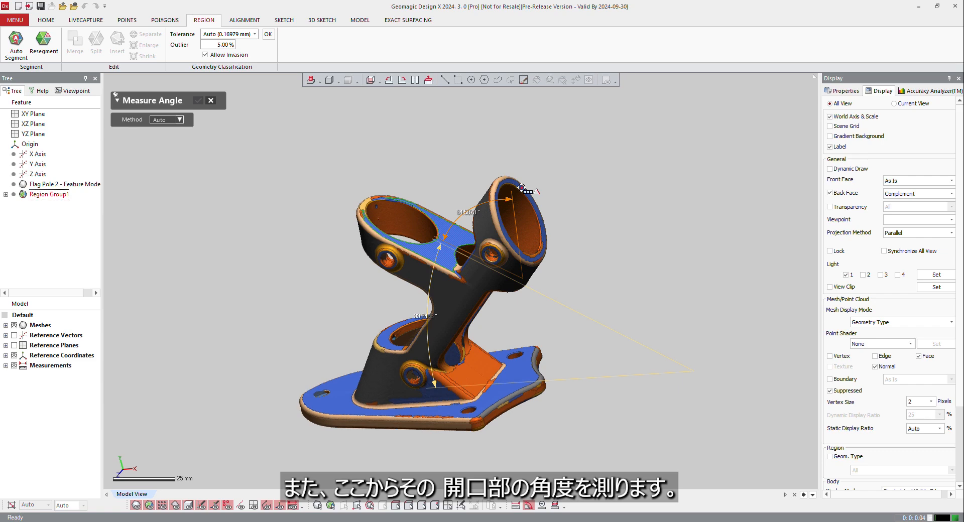
pyautogui.click(544, 221)
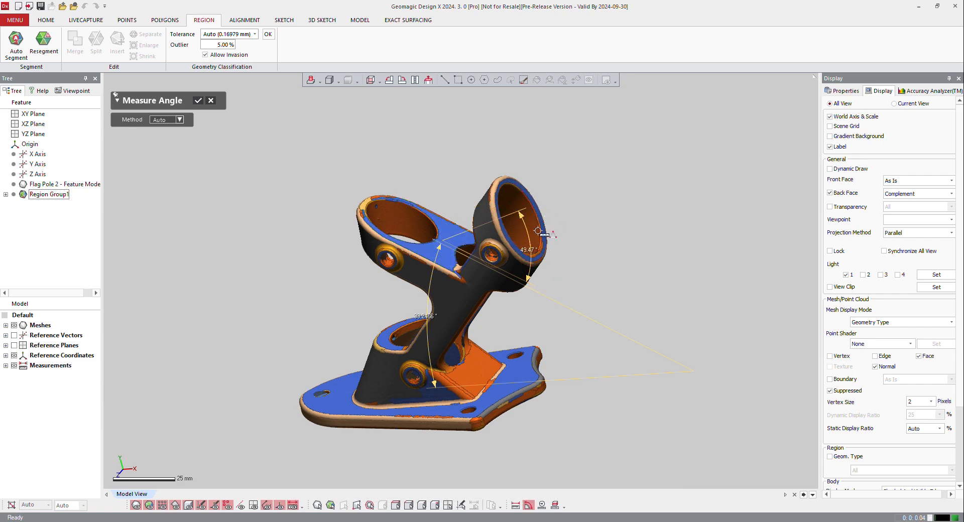
pyautogui.click(197, 100)
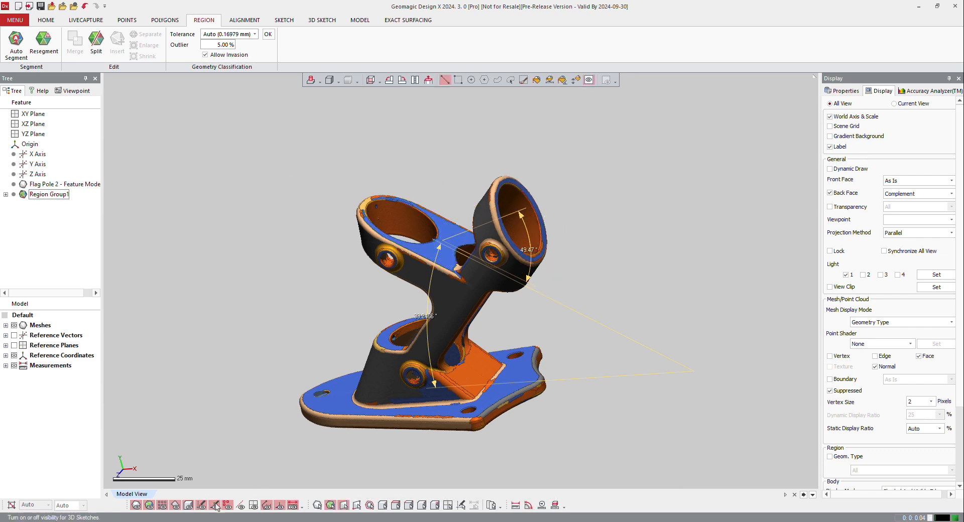
# Step: Measure the radius of the tilted ring's bore with the Auto method
pyautogui.click(541, 506)
pyautogui.click(153, 121)
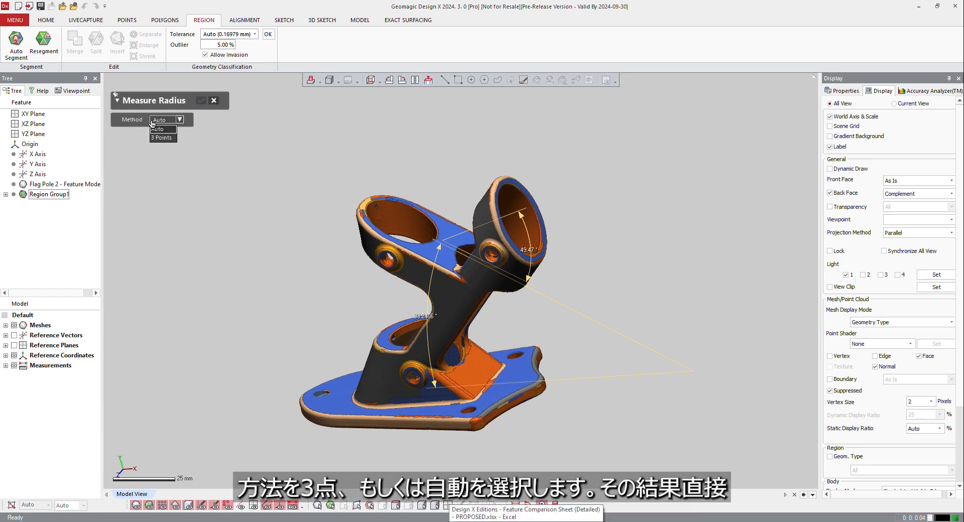
pyautogui.click(155, 129)
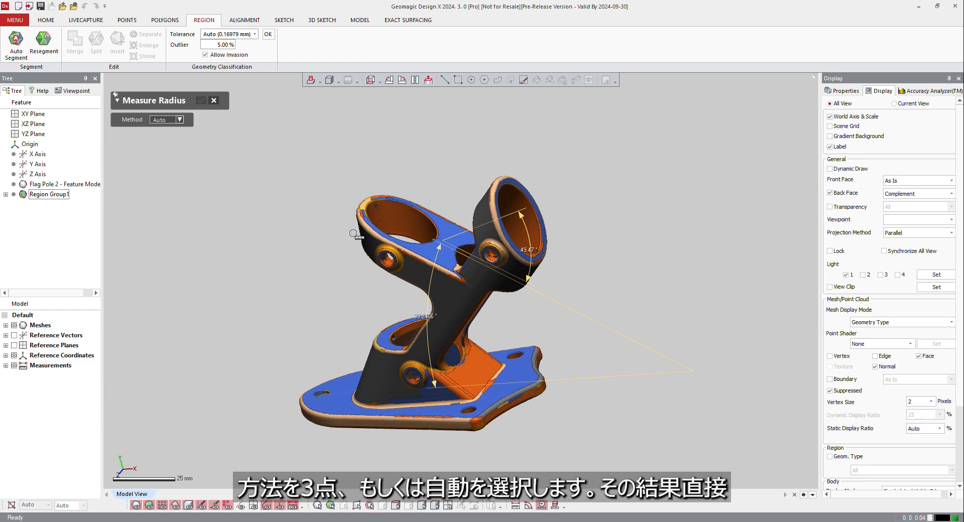
pyautogui.scroll(4, 353, 234)
pyautogui.click(393, 197)
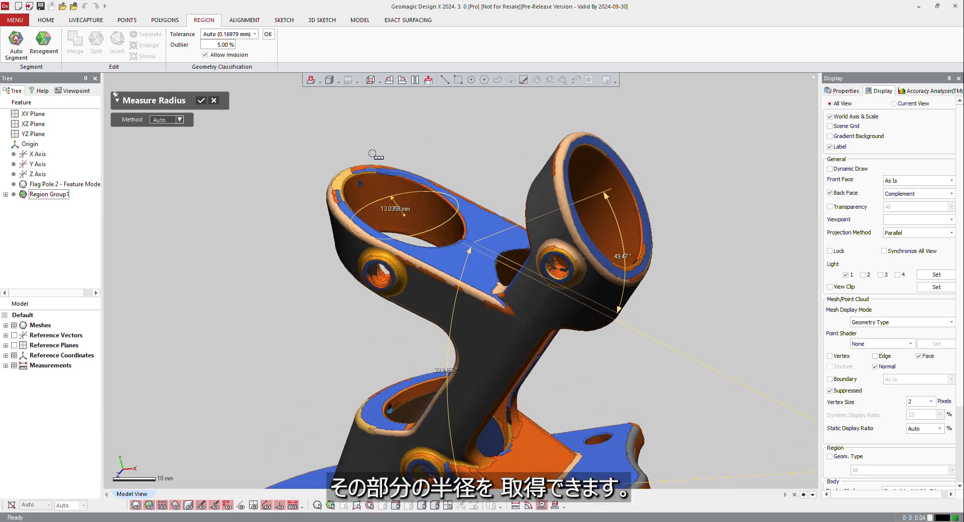
# Step: Measure the radius of the angled socket's bore and finish measuring radii
pyautogui.click(632, 175)
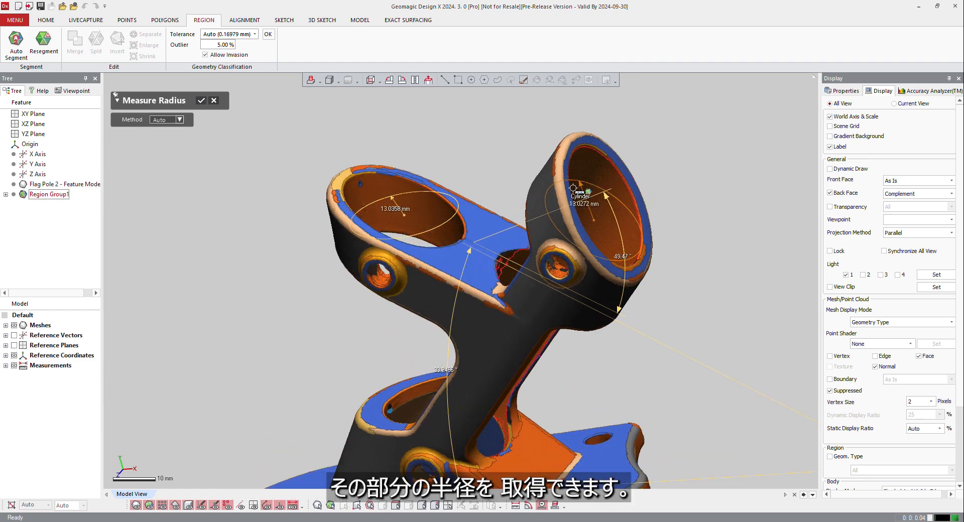
pyautogui.scroll(-4, 587, 219)
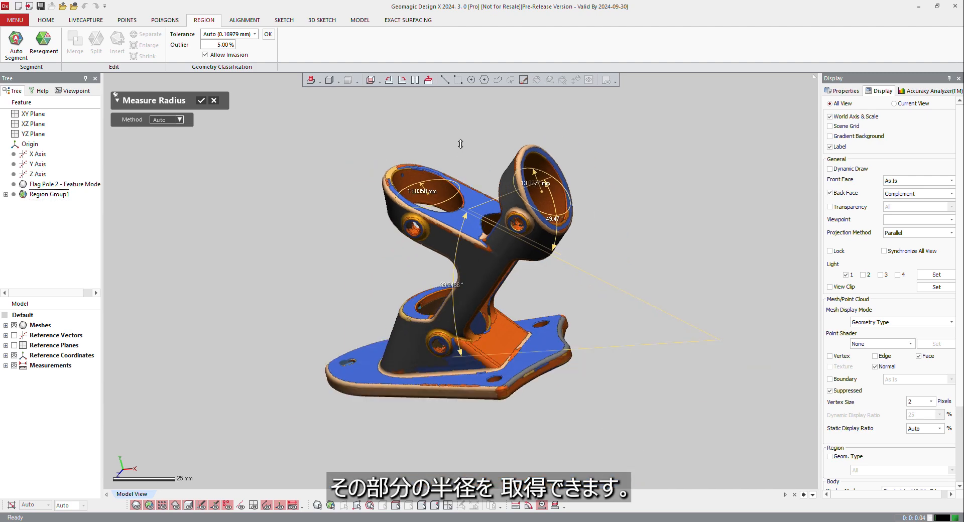
pyautogui.click(200, 100)
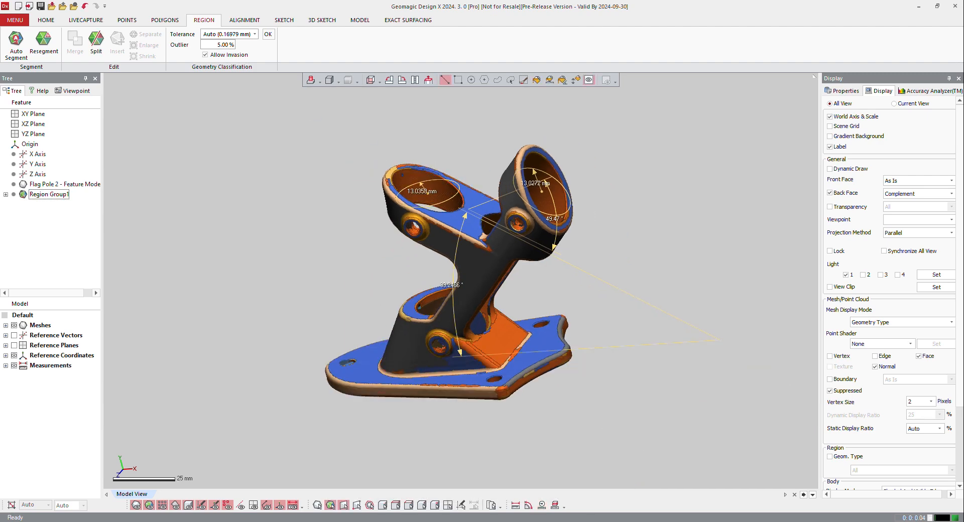
# Step: Start a section measurement with the Flag Pole 2 mesh, rather than its regions, as the target entity and proceed to the section settings
pyautogui.click(555, 505)
pyautogui.moveTo(387, 289); pyautogui.dragTo(557, 295, button='right')
pyautogui.click(489, 275)
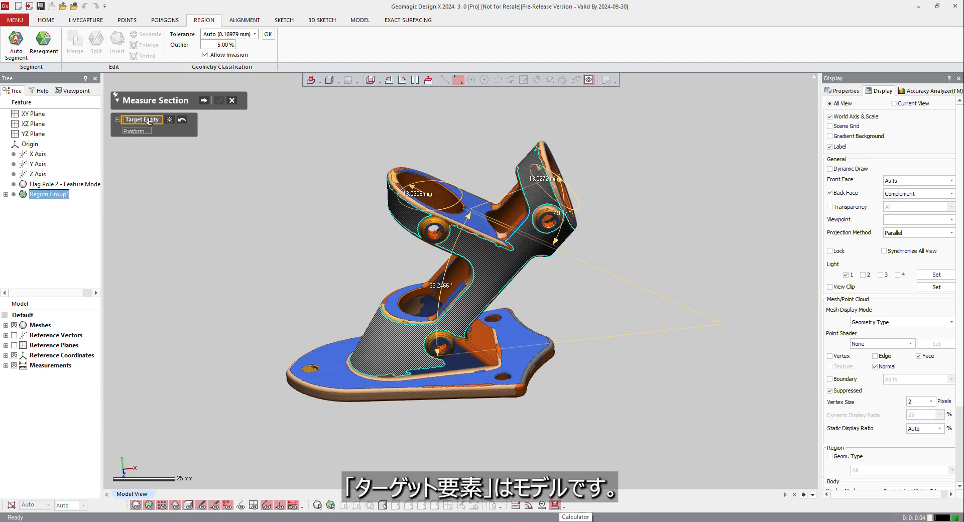
pyautogui.click(168, 120)
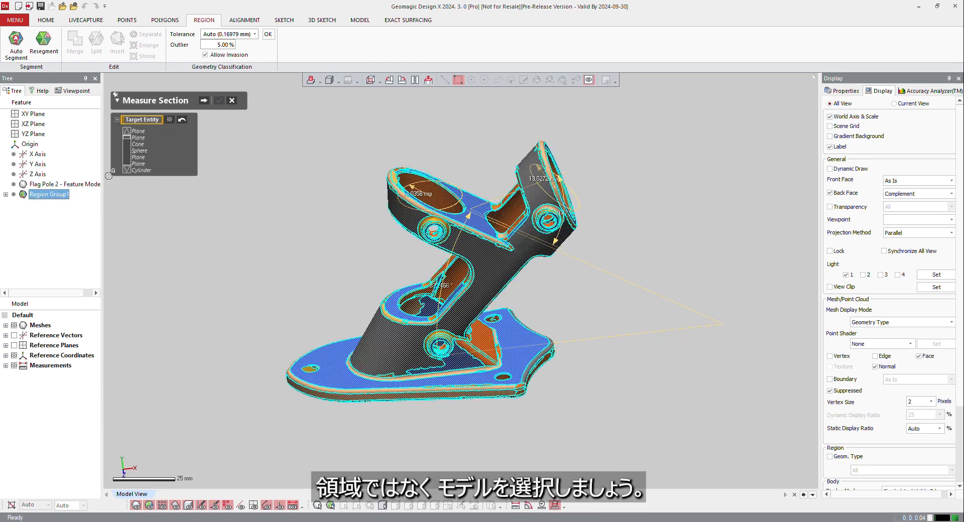
pyautogui.click(169, 120)
pyautogui.click(50, 184)
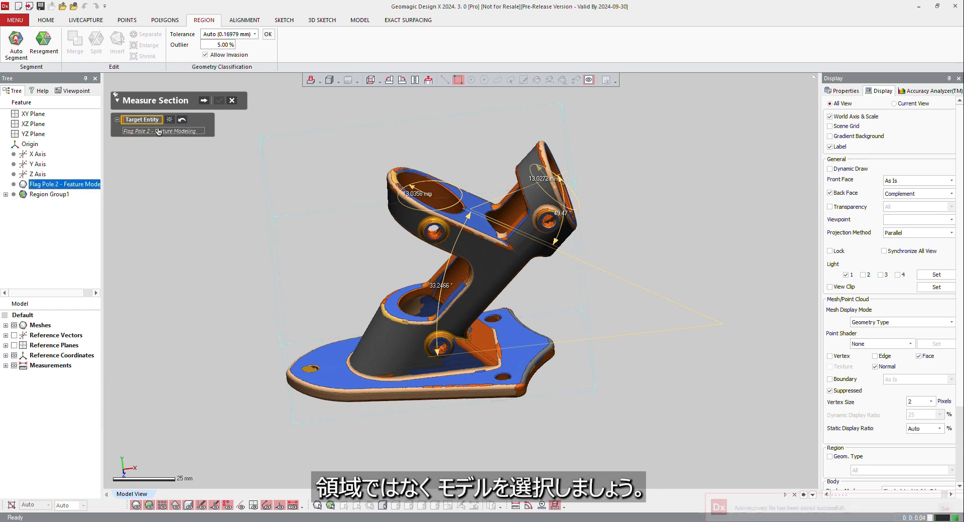
pyautogui.click(204, 101)
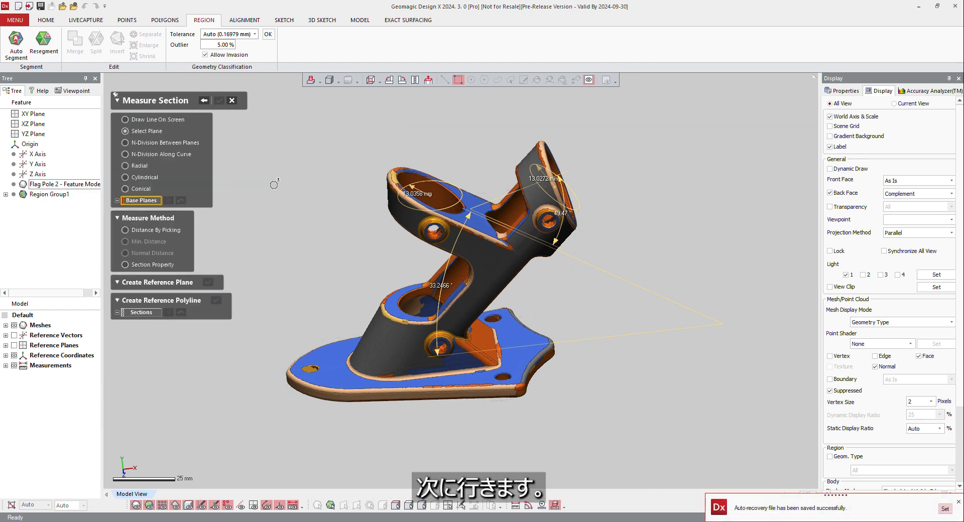
# Step: Base the section plane on the tilted ring's flat face, offset it down through the ring, and use the Distance By Picking method
pyautogui.click(469, 207)
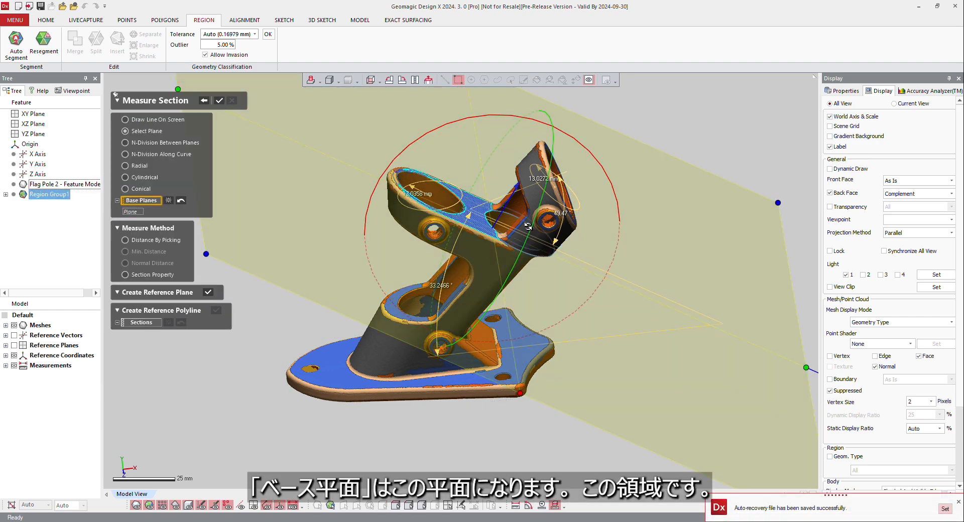
pyautogui.moveTo(528, 227); pyautogui.dragTo(518, 228, button='right')
pyautogui.moveTo(510, 179); pyautogui.dragTo(501, 198)
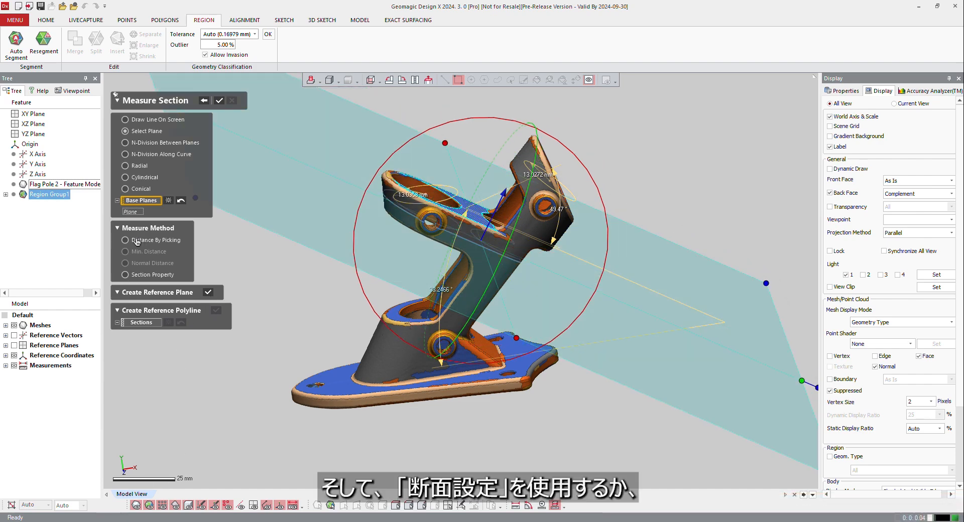
pyautogui.click(142, 276)
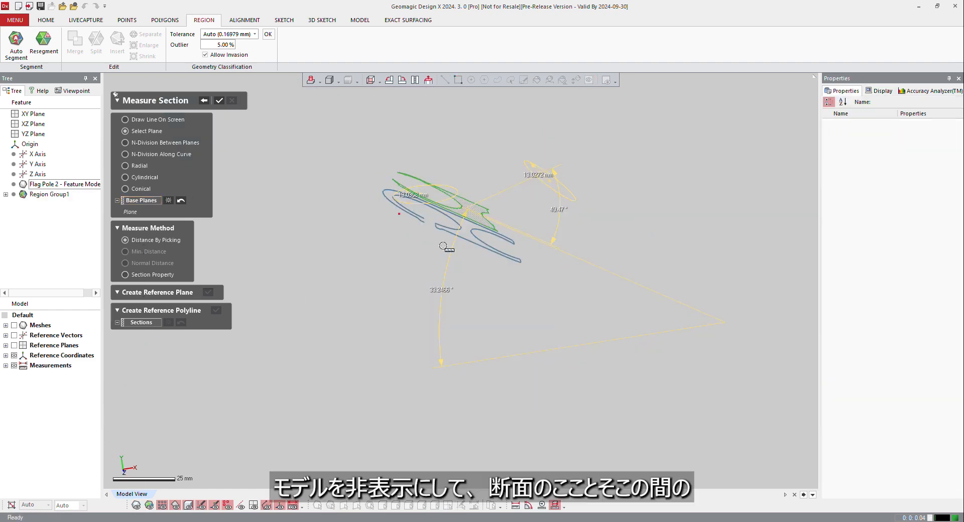
# Step: With the model hidden, measure the distance across the section between its two outer side edges and save the measurement
pyautogui.moveTo(442, 351); pyautogui.dragTo(403, 214, button='right')
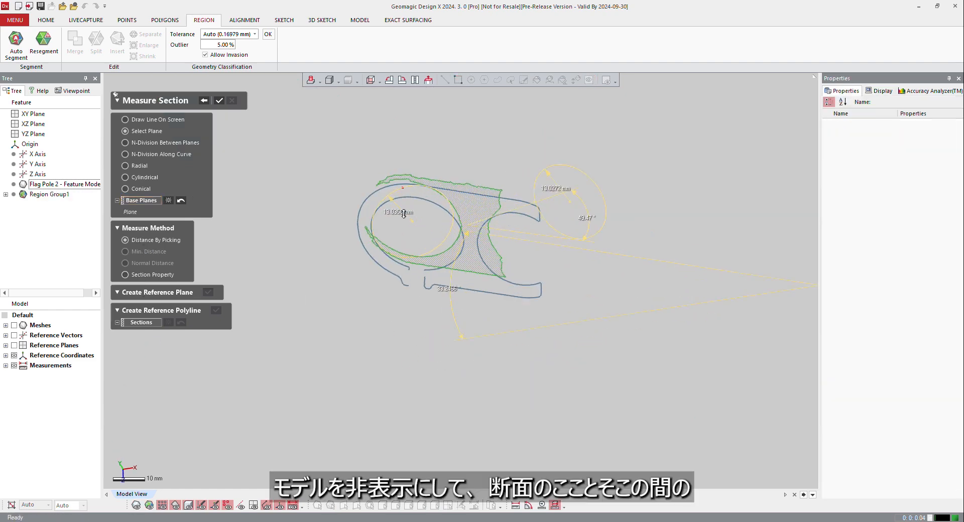
pyautogui.scroll(3, 404, 214)
pyautogui.click(514, 330)
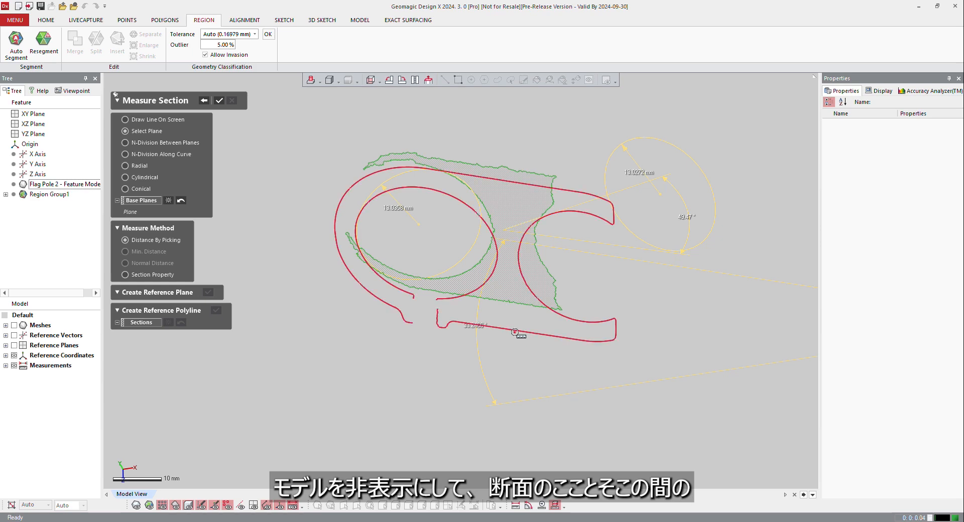
pyautogui.click(527, 185)
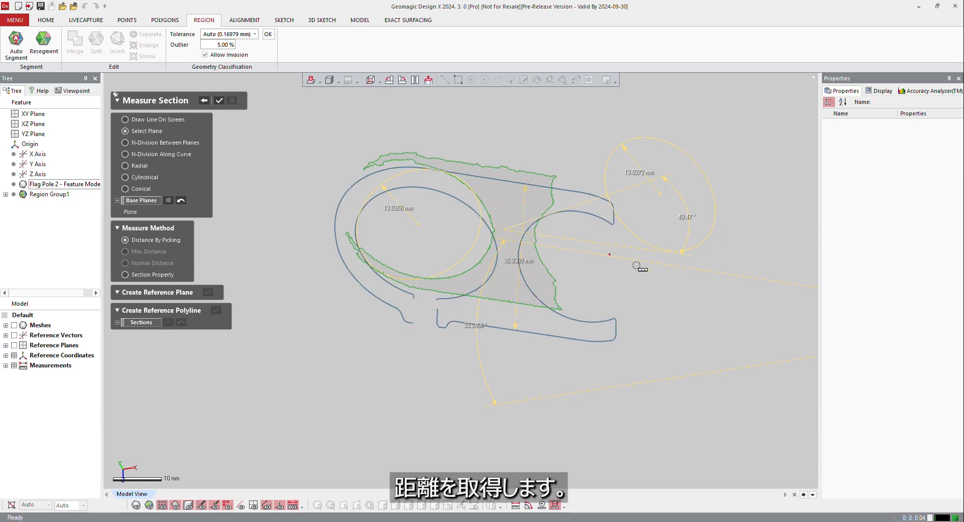
pyautogui.click(219, 102)
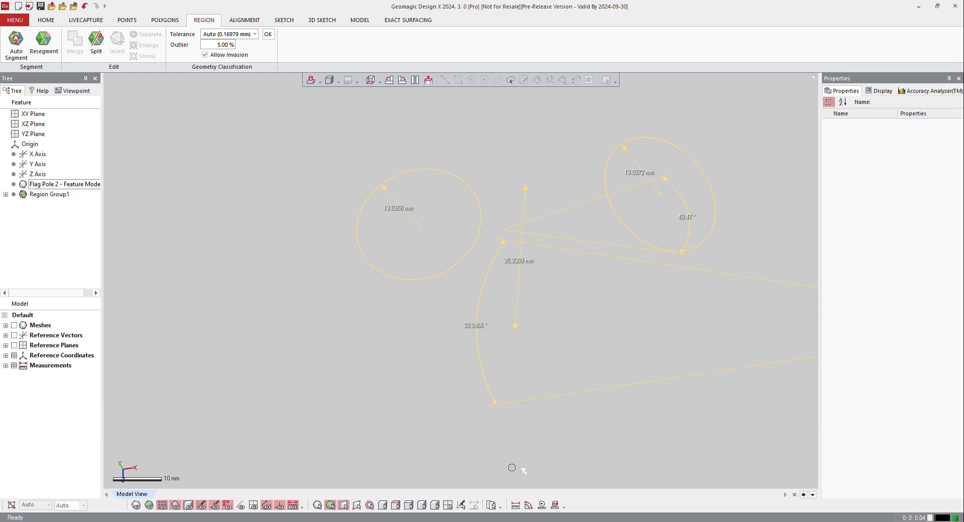